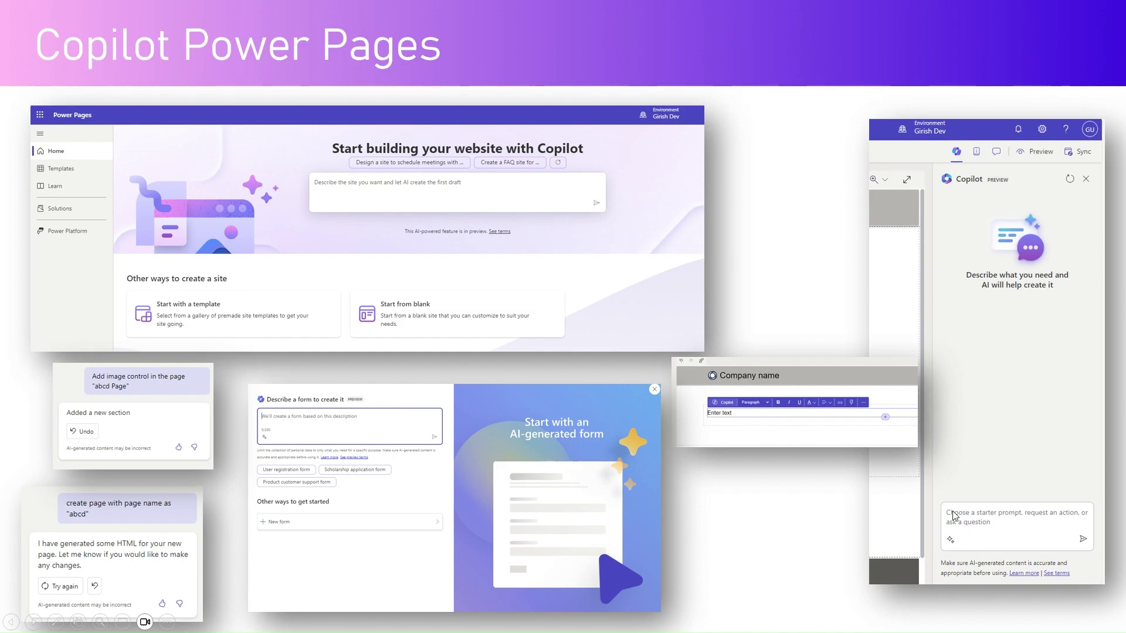
# - Spotlight part of the Copilot overview slide, then advance to the Chatbot slide
pyautogui.press('ctrl')
pyautogui.press('ctrl')
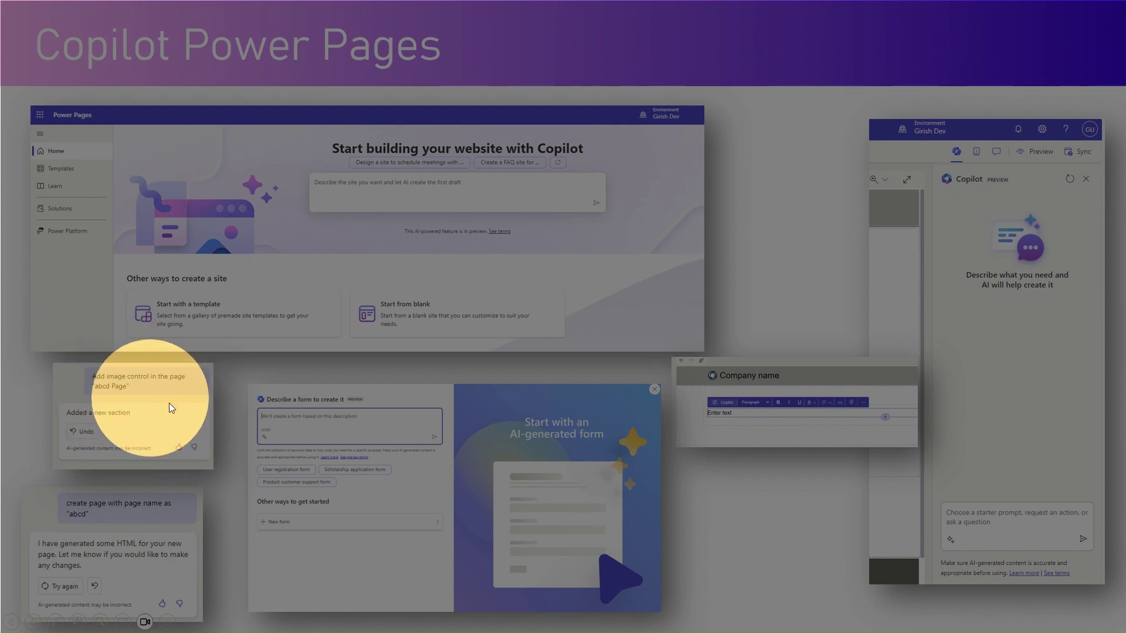
pyautogui.click(346, 383)
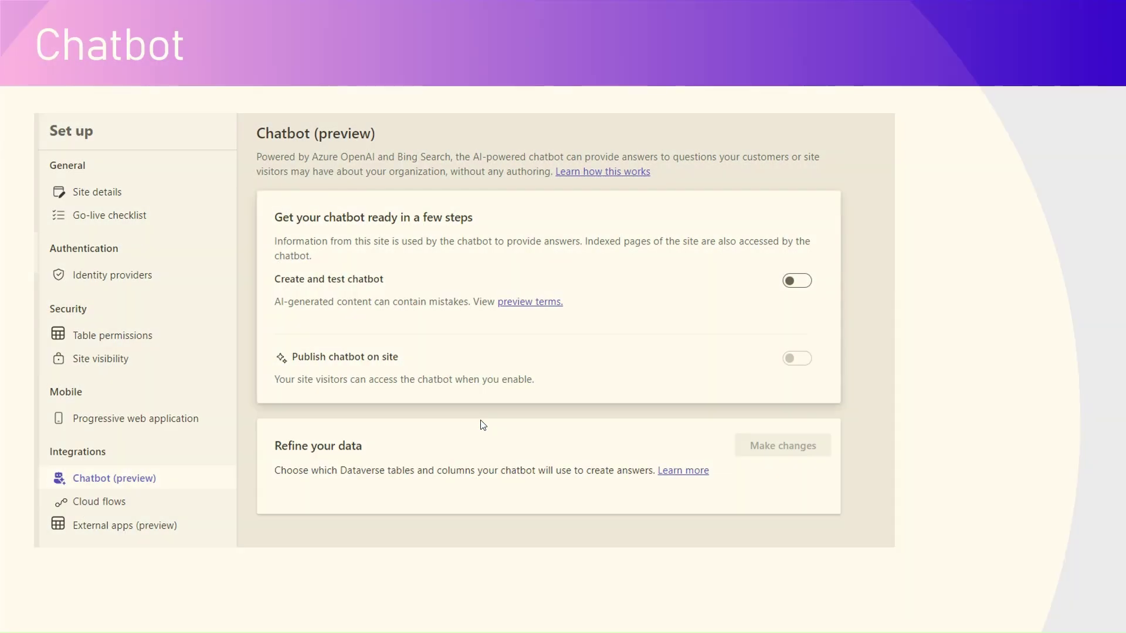
# - Advance from the Chatbot slide to the VS Code – Power Pages slide
pyautogui.click(483, 424)
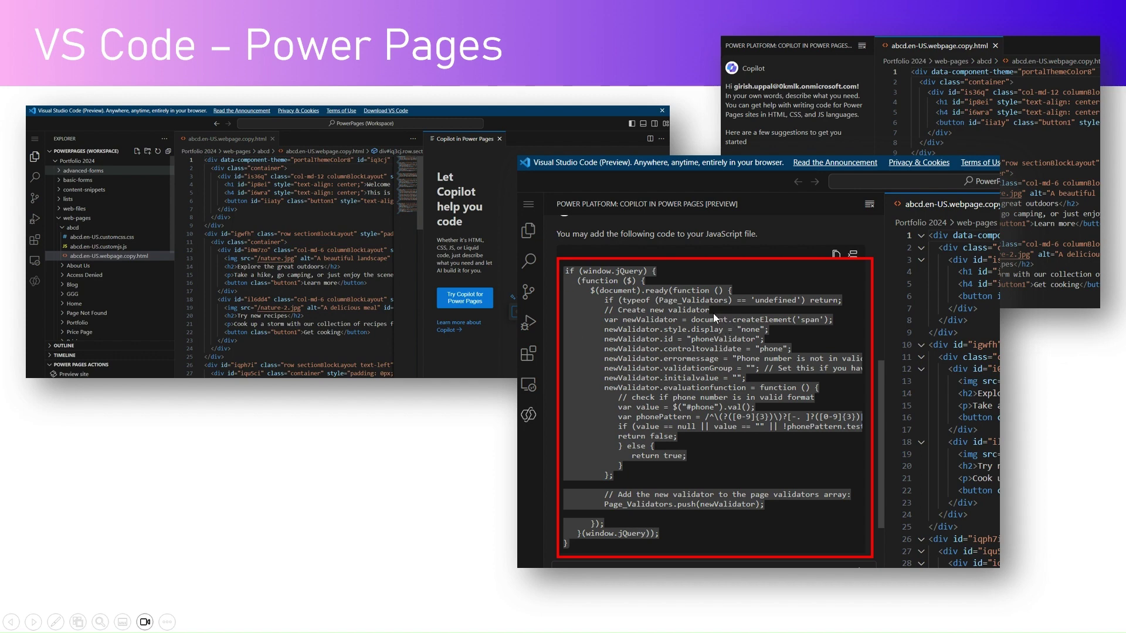
# - Prompt Copilot with 'Design a website for Hospital Management System' and review the suggested name and address
pyautogui.click(403, 434)
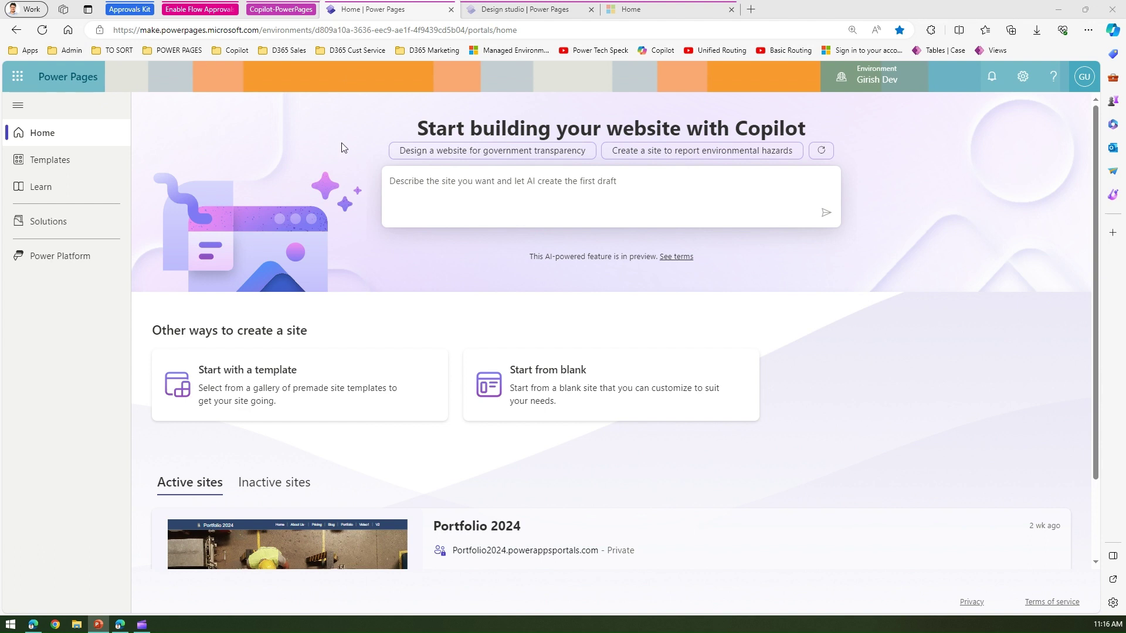
pyautogui.click(468, 189)
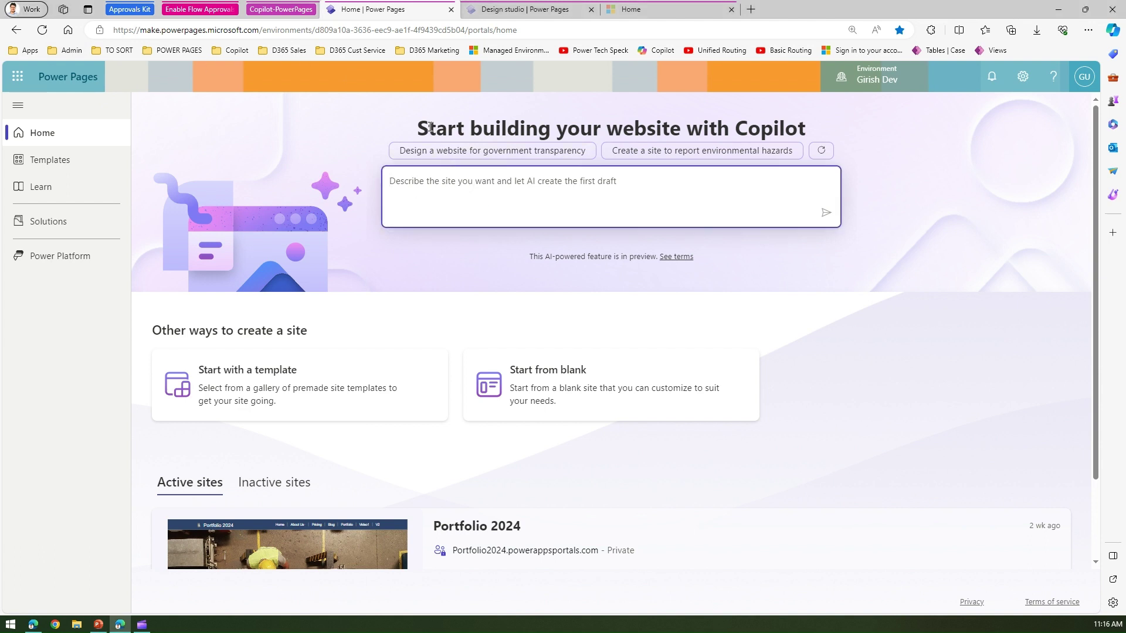
pyautogui.moveTo(421, 121); pyautogui.dragTo(792, 127)
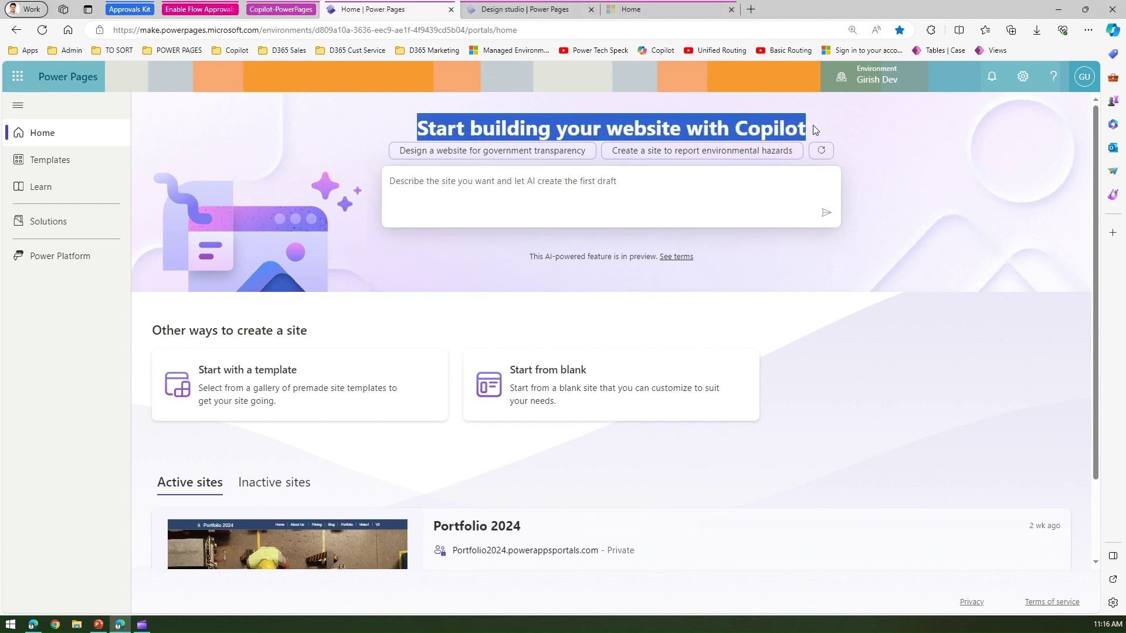
pyautogui.click(627, 202)
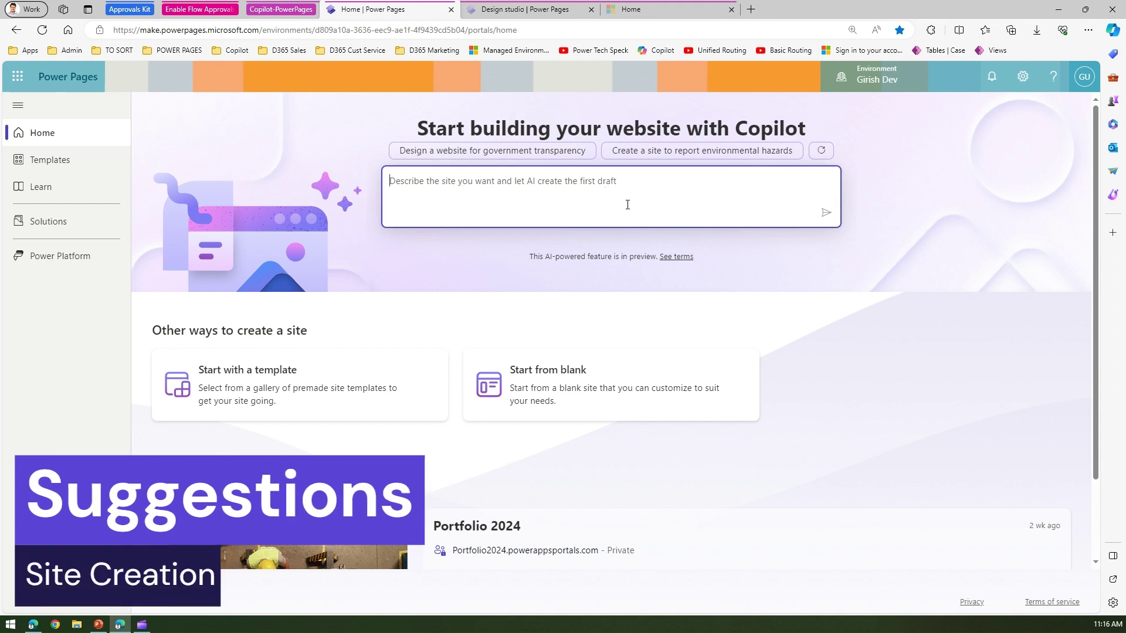
pyautogui.write('Design a ')
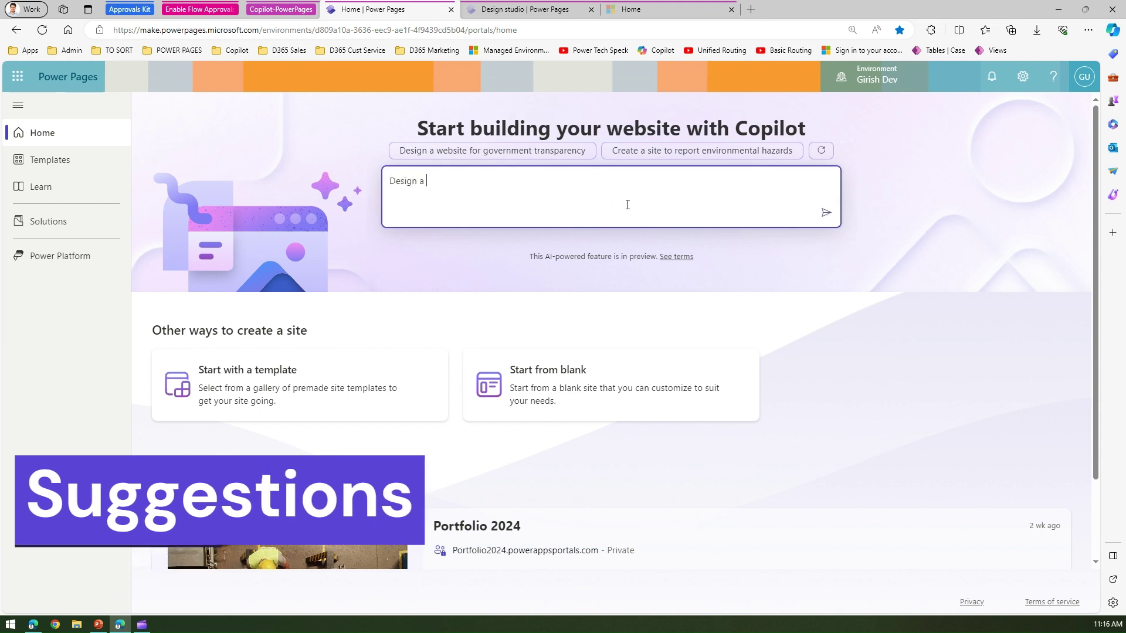
pyautogui.write('website for ')
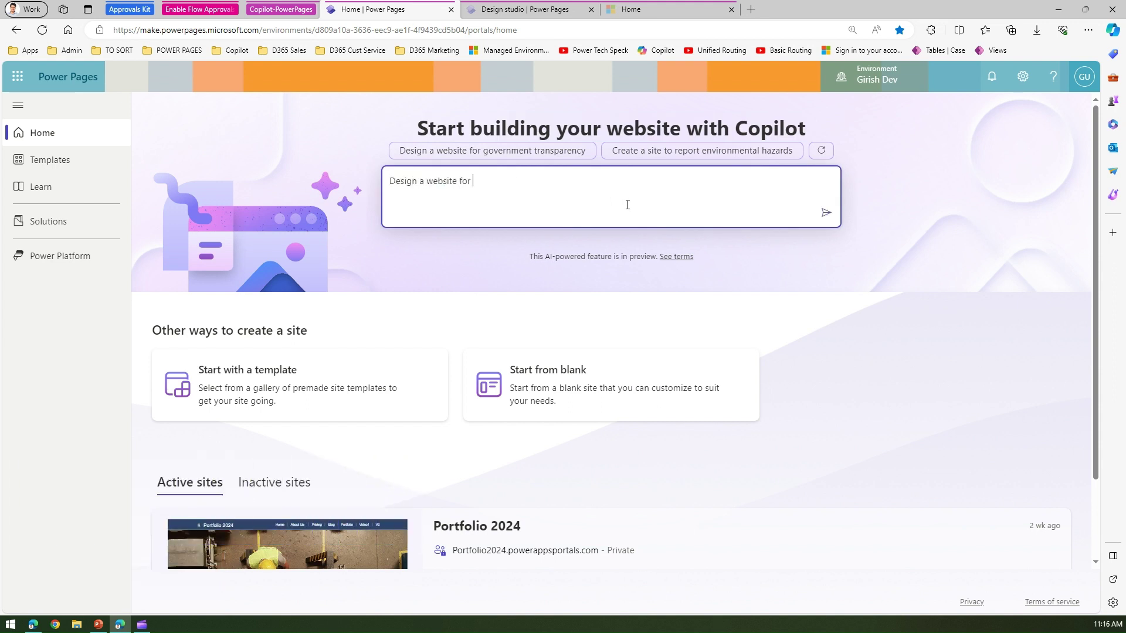
pyautogui.write('Hospital Management System')
pyautogui.click(825, 212)
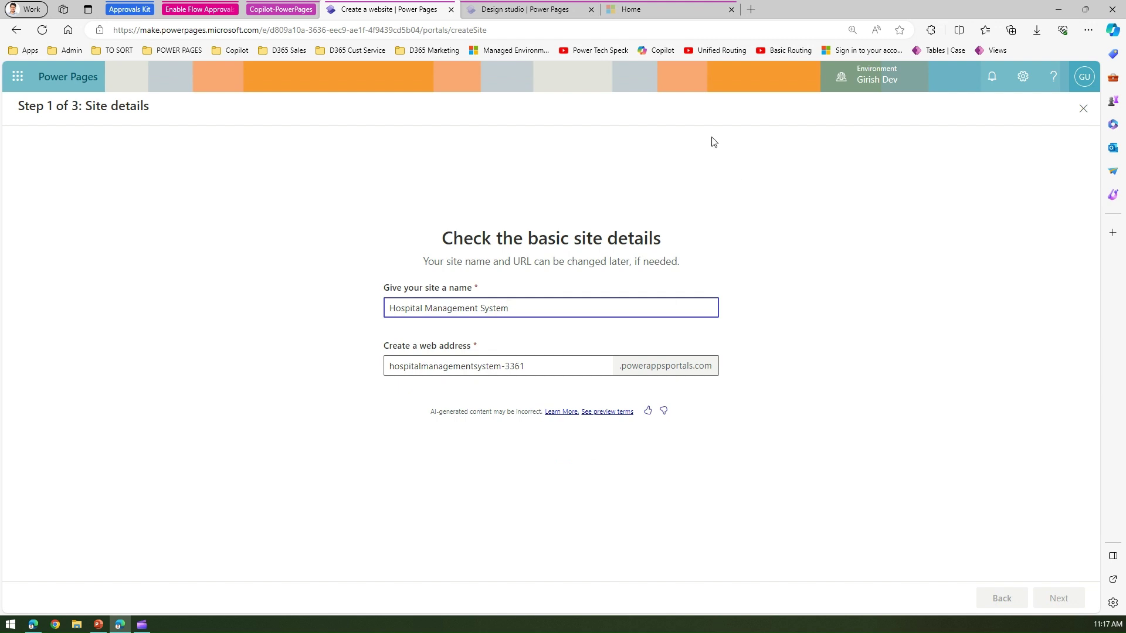
pyautogui.moveTo(520, 305); pyautogui.dragTo(346, 293)
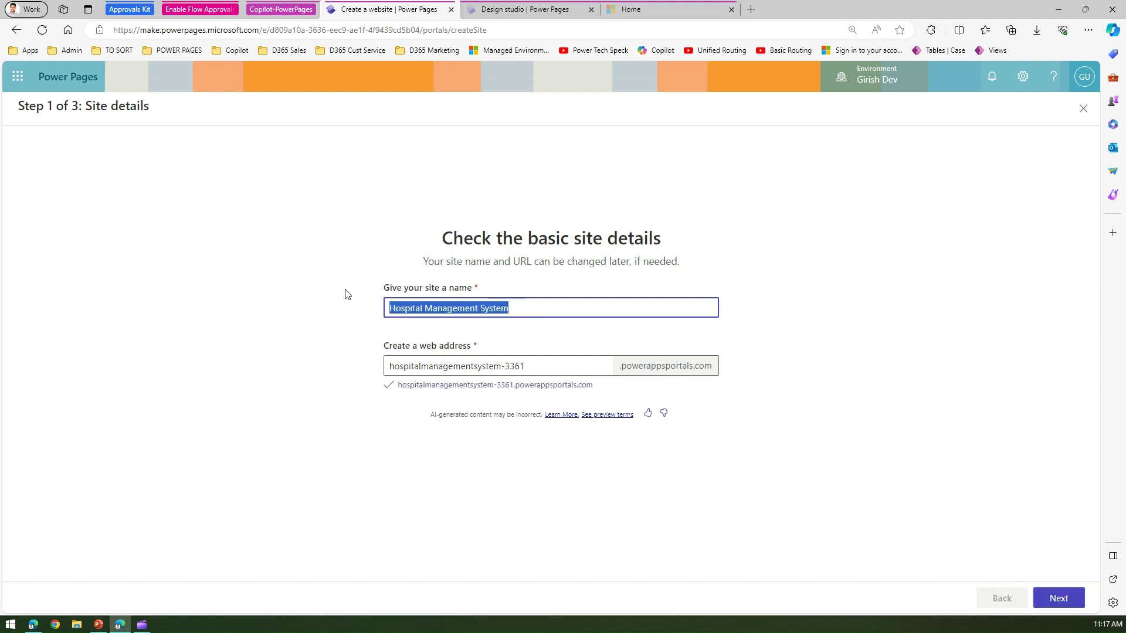
pyautogui.moveTo(533, 367); pyautogui.dragTo(334, 367)
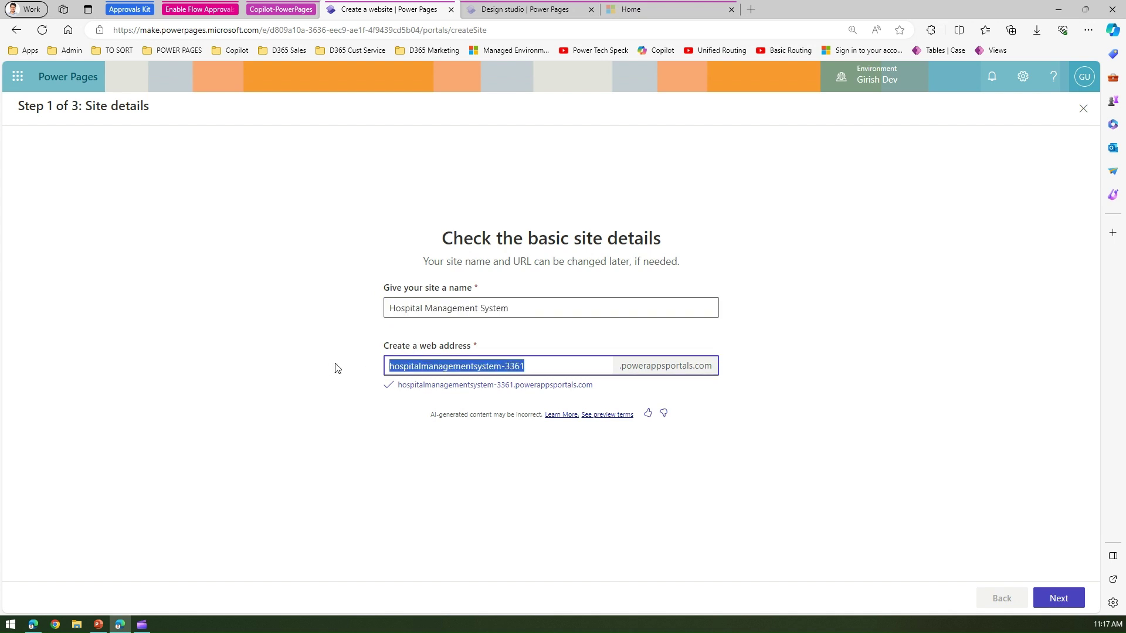
# - Continue to layout selection and regenerate a layout with Staff, Services, About, News and Contact sections
pyautogui.click(1059, 598)
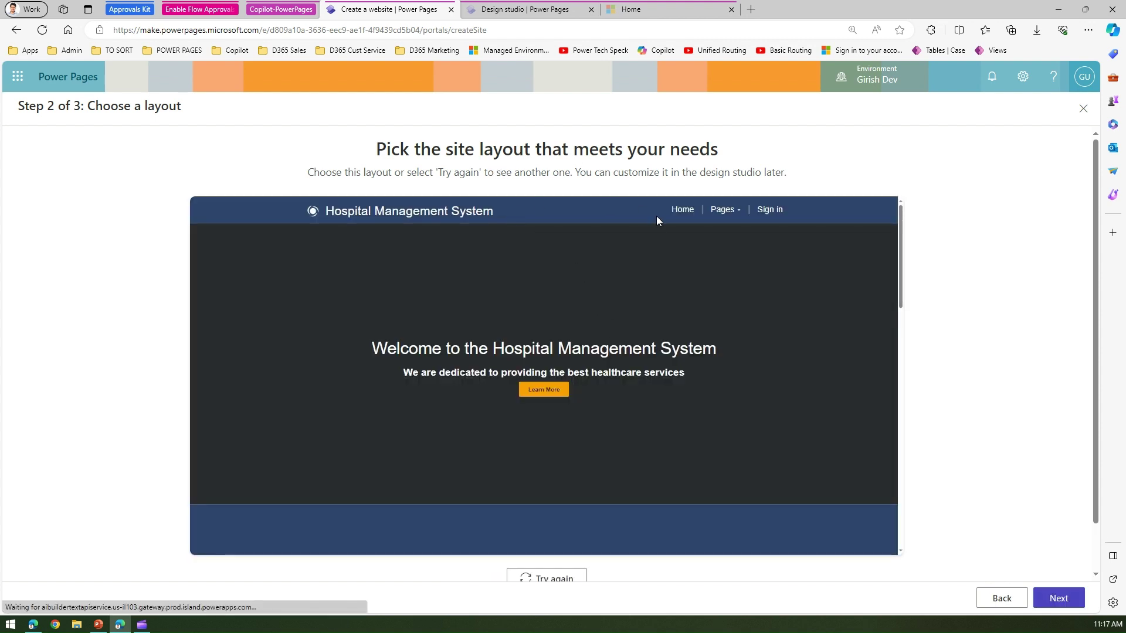
pyautogui.scroll(-5, 696, 405)
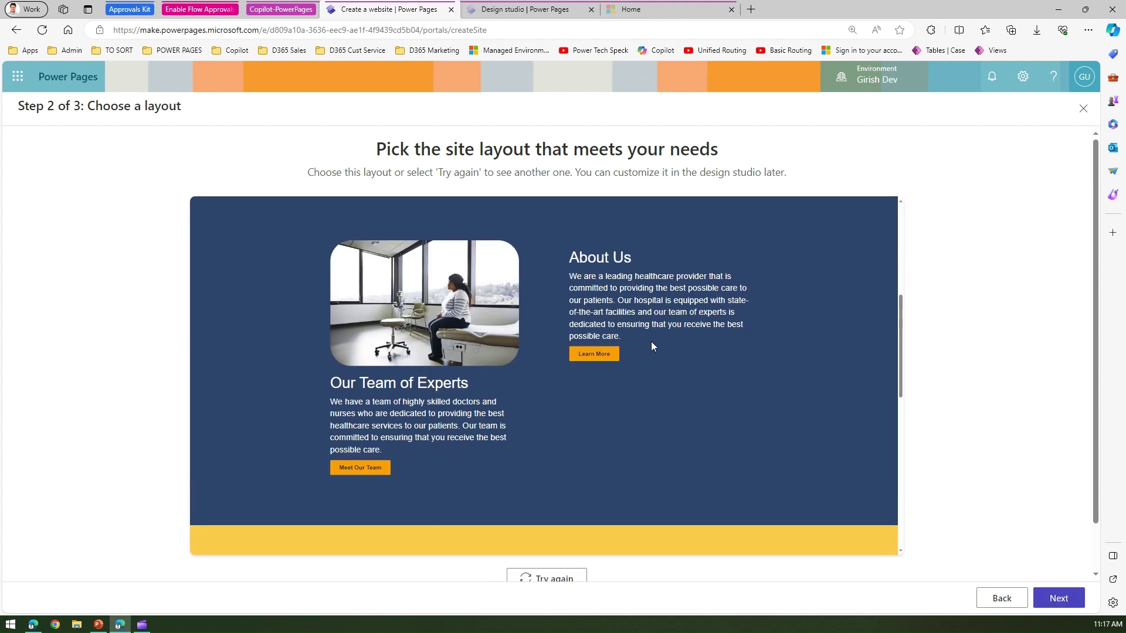
pyautogui.scroll(-5, 679, 251)
pyautogui.scroll(-5, 561, 317)
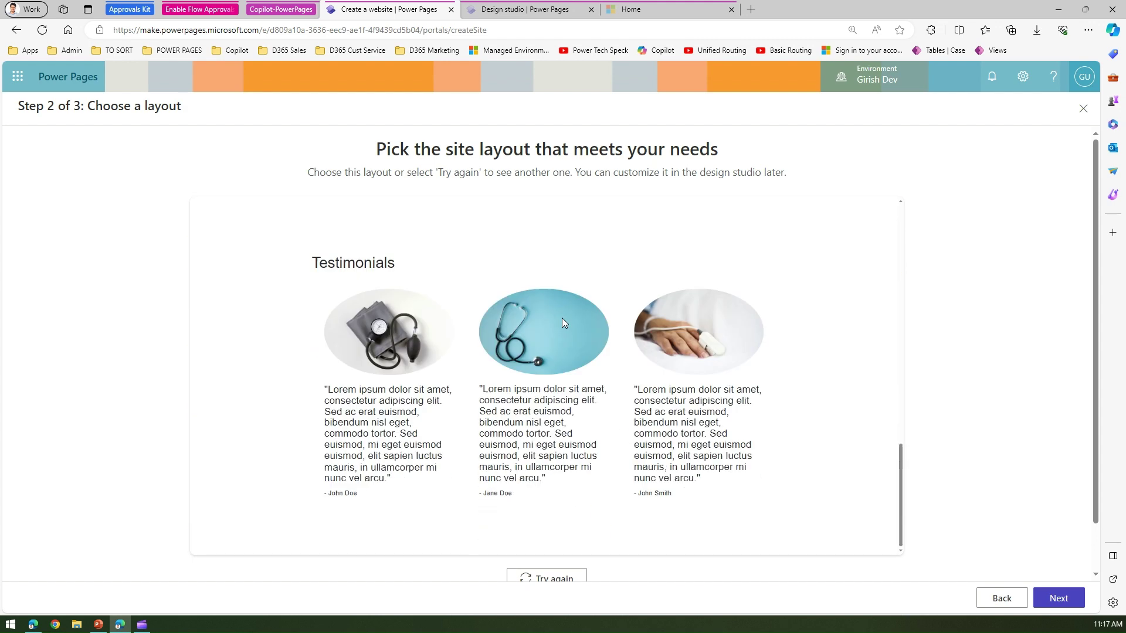
pyautogui.click(548, 527)
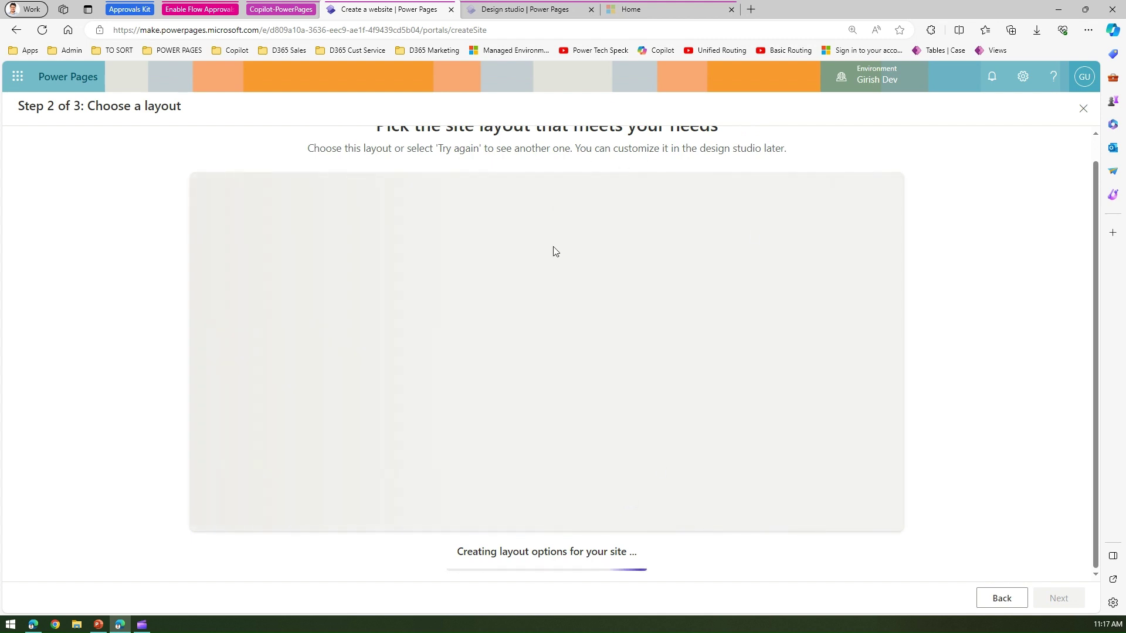
pyautogui.scroll(1, 574, 293)
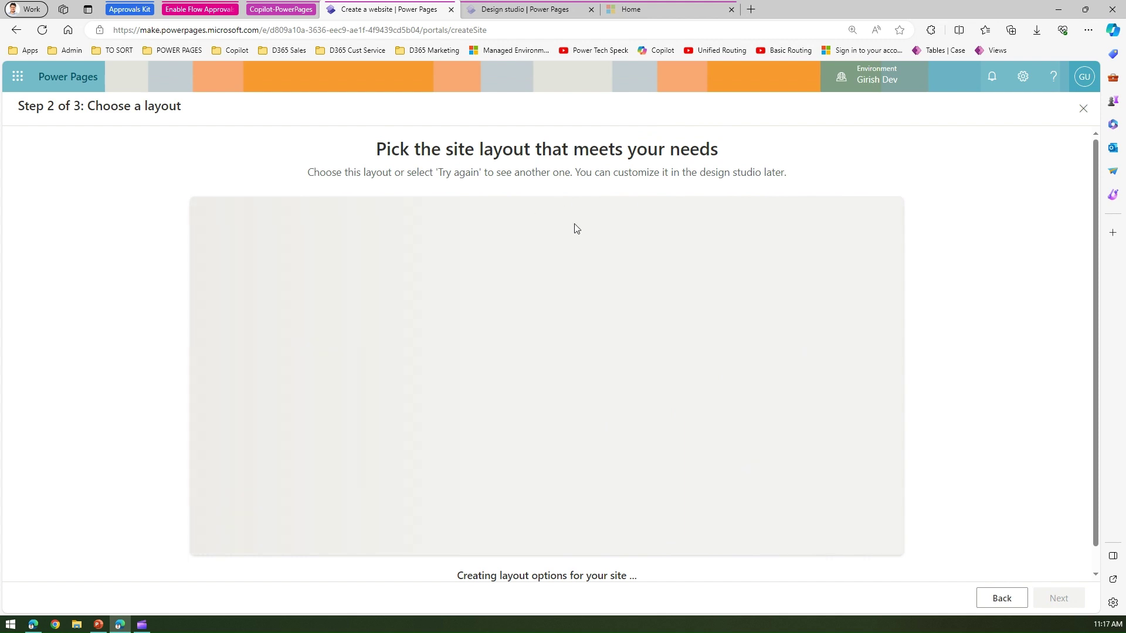
pyautogui.scroll(-1, 820, 414)
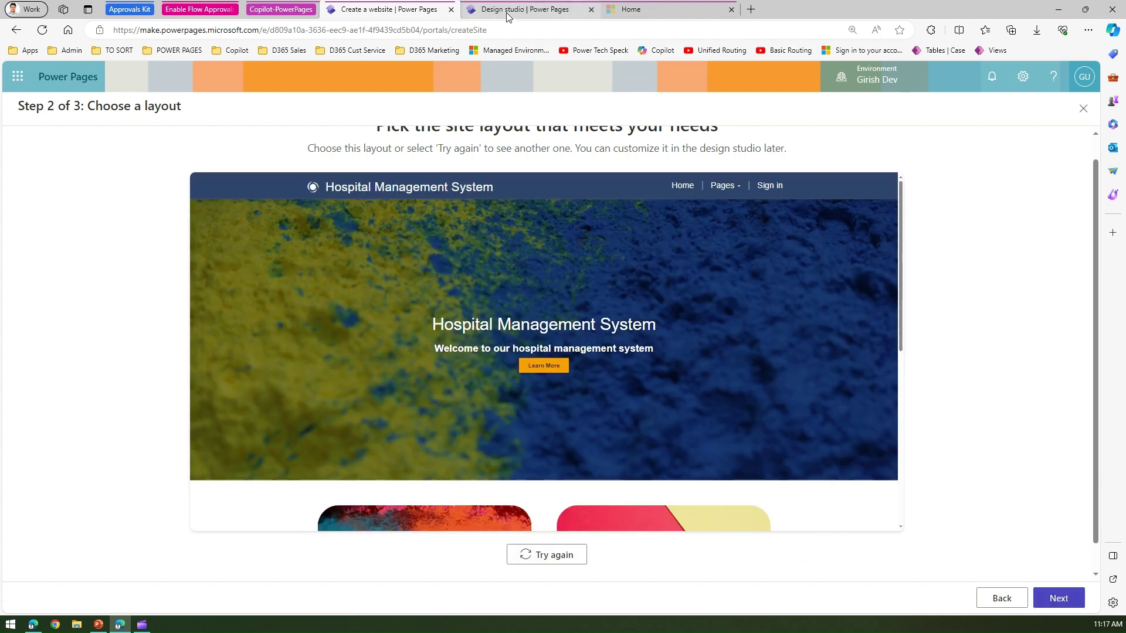
pyautogui.scroll(-5, 385, 308)
pyautogui.scroll(-2, 406, 321)
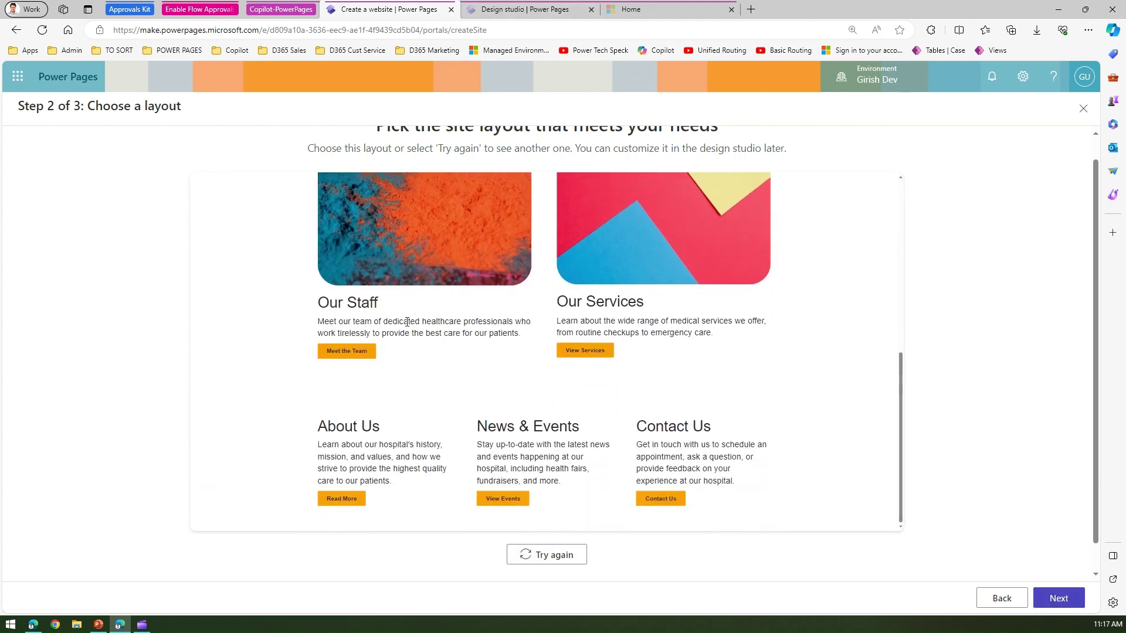
pyautogui.scroll(1, 407, 321)
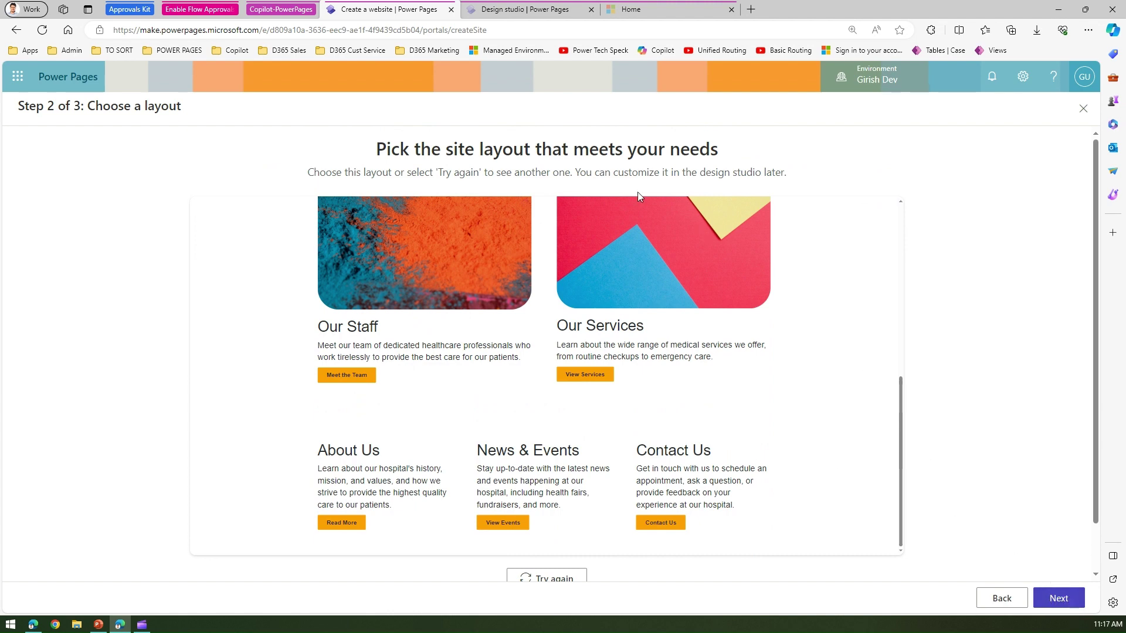
# - In Portfolio 2024, add a blank page named 'Hospital Services' to the main navigation
pyautogui.click(512, 11)
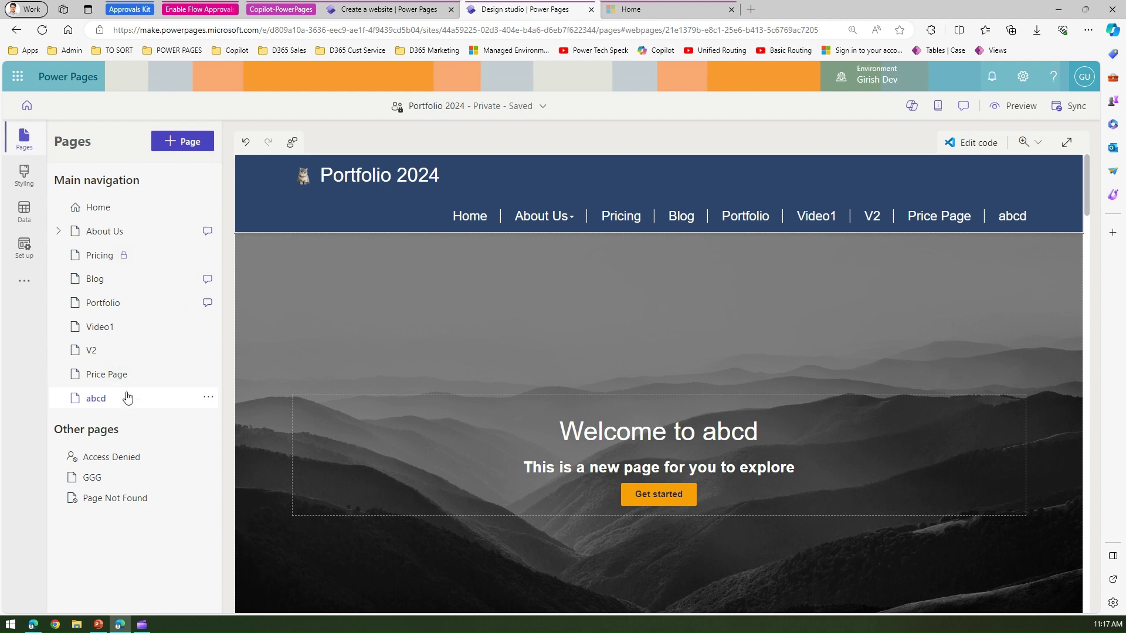
pyautogui.click(179, 142)
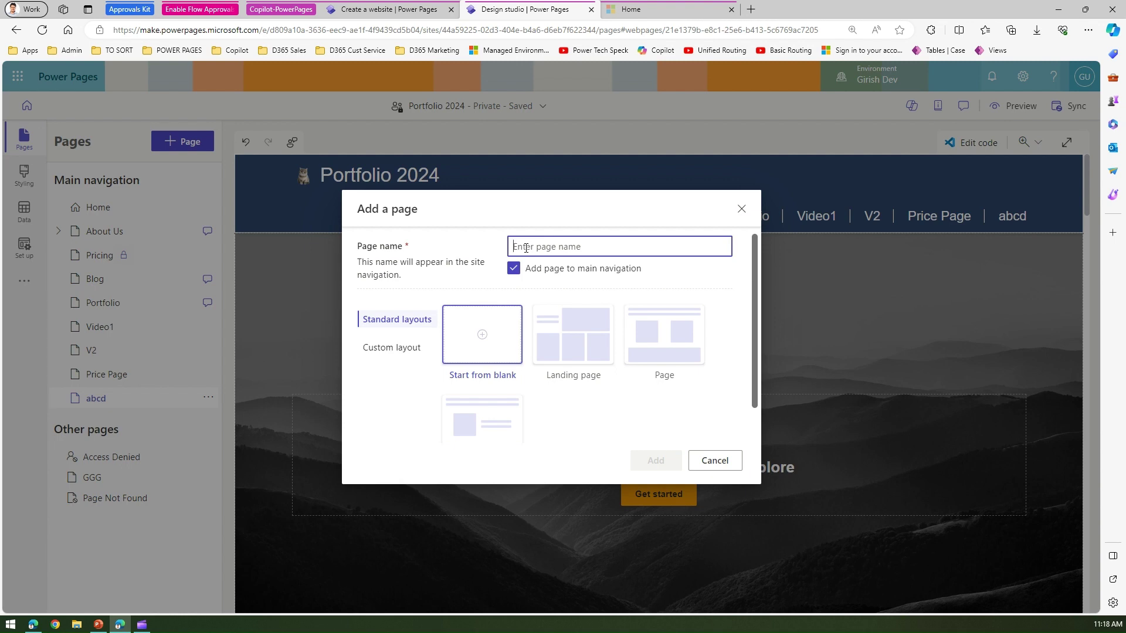
pyautogui.write('H')
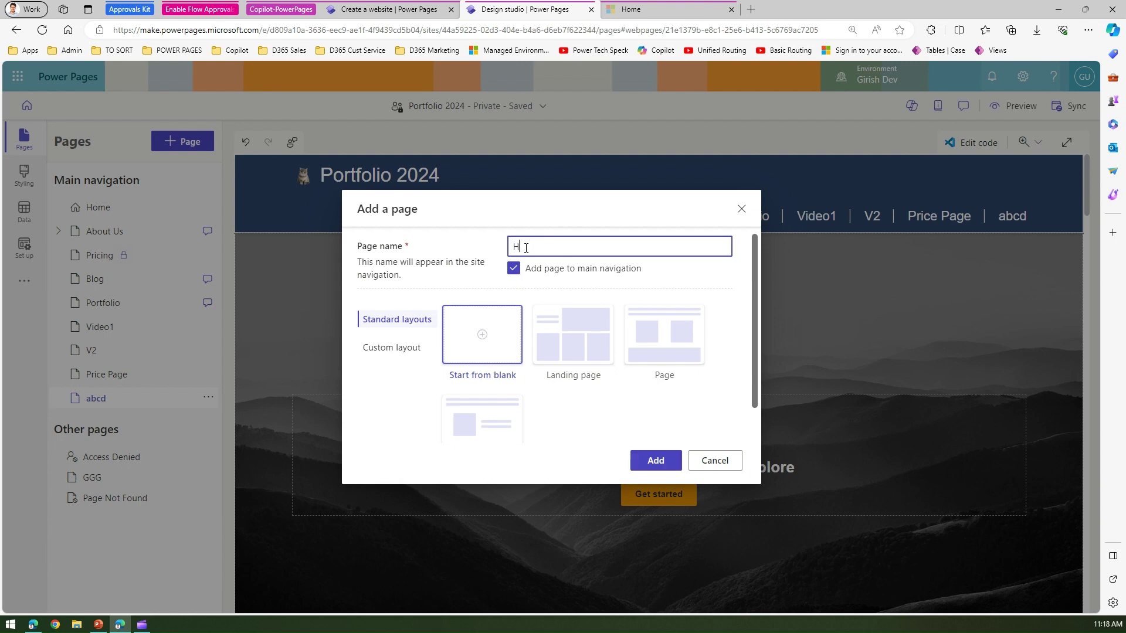
pyautogui.write('ospital Services')
pyautogui.click(651, 460)
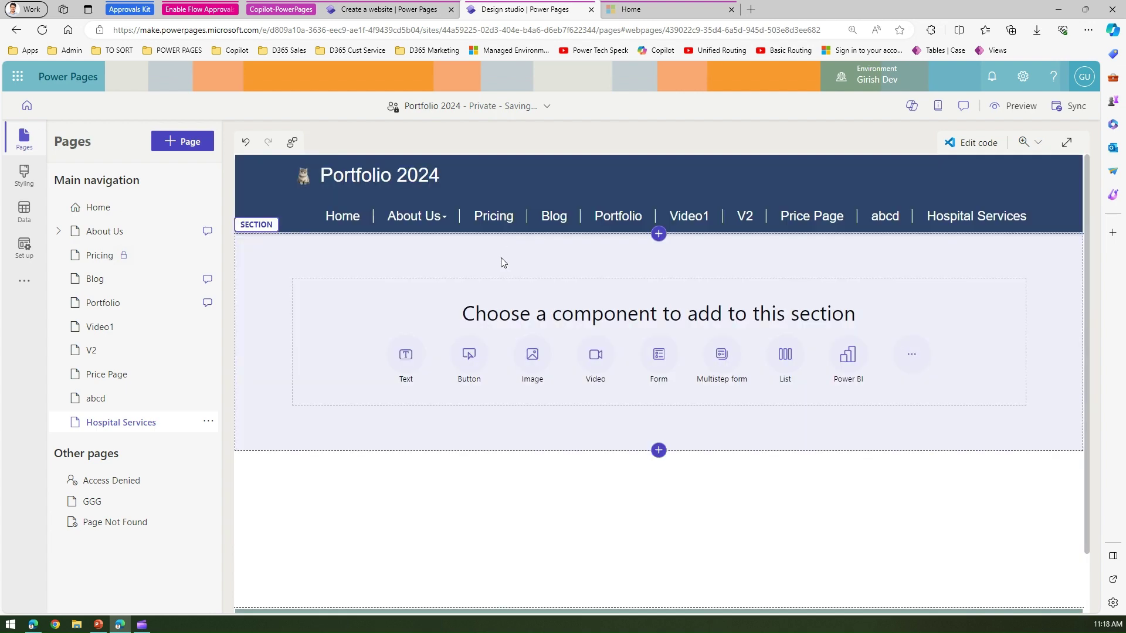
# - Add a Text component and replace its placeholder with 'Diabetes is...'
pyautogui.click(351, 302)
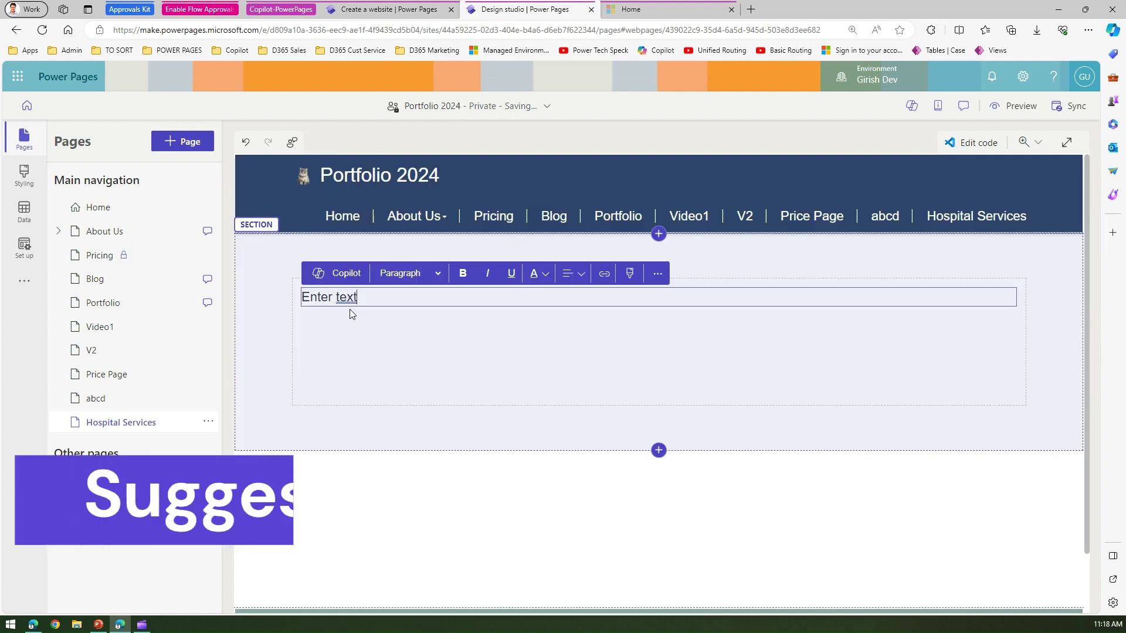
pyautogui.moveTo(370, 297); pyautogui.dragTo(275, 298)
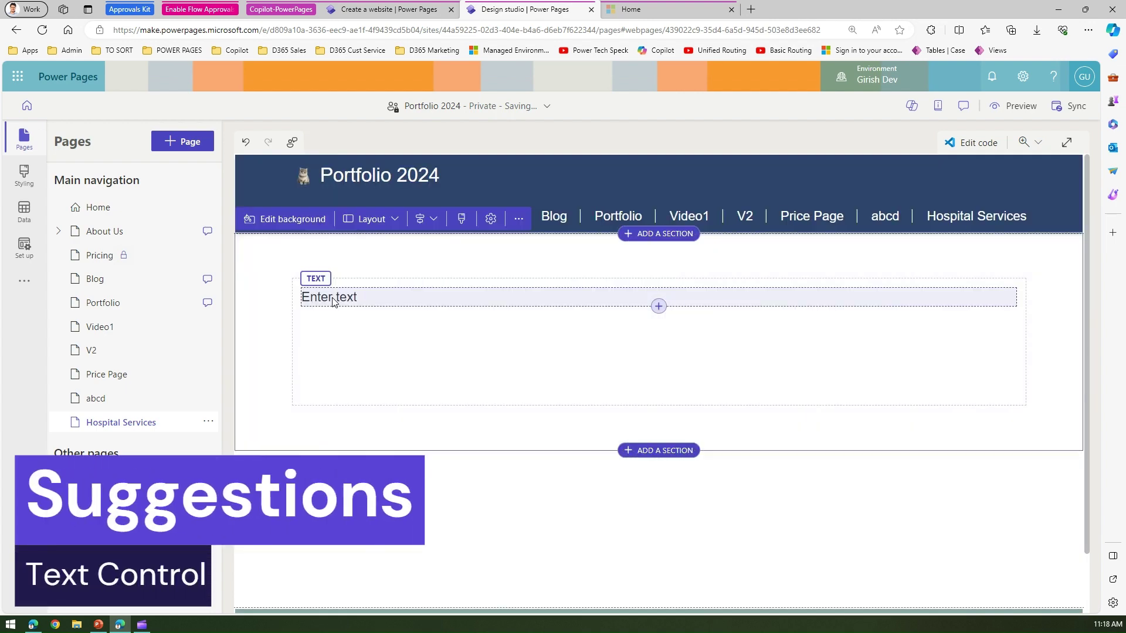
pyautogui.click(368, 297)
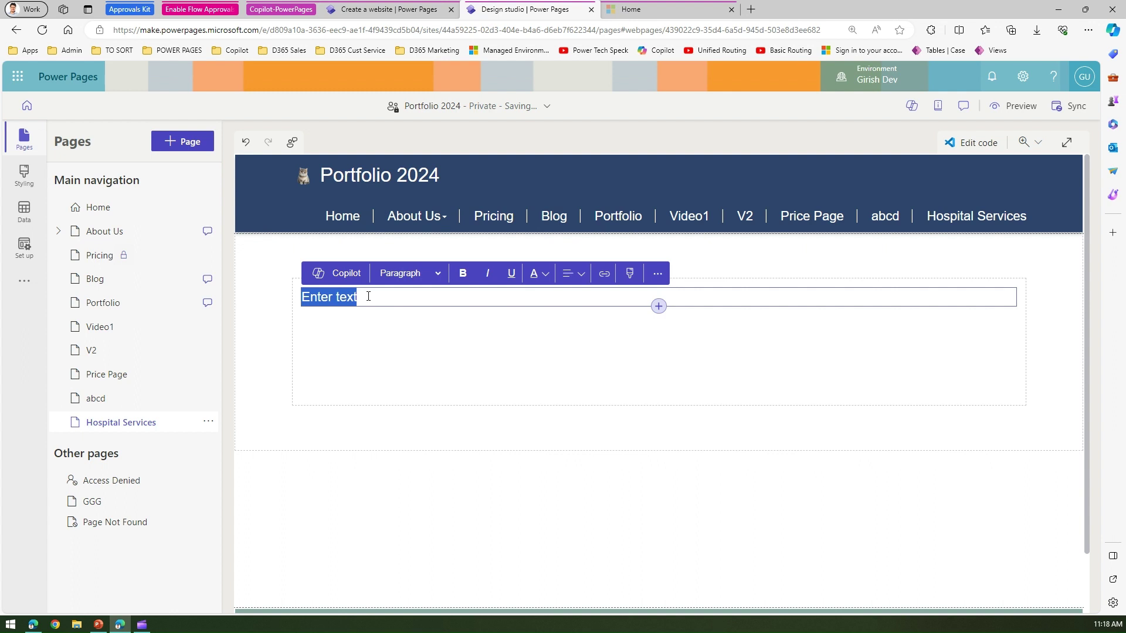
pyautogui.write('Diabetes is')
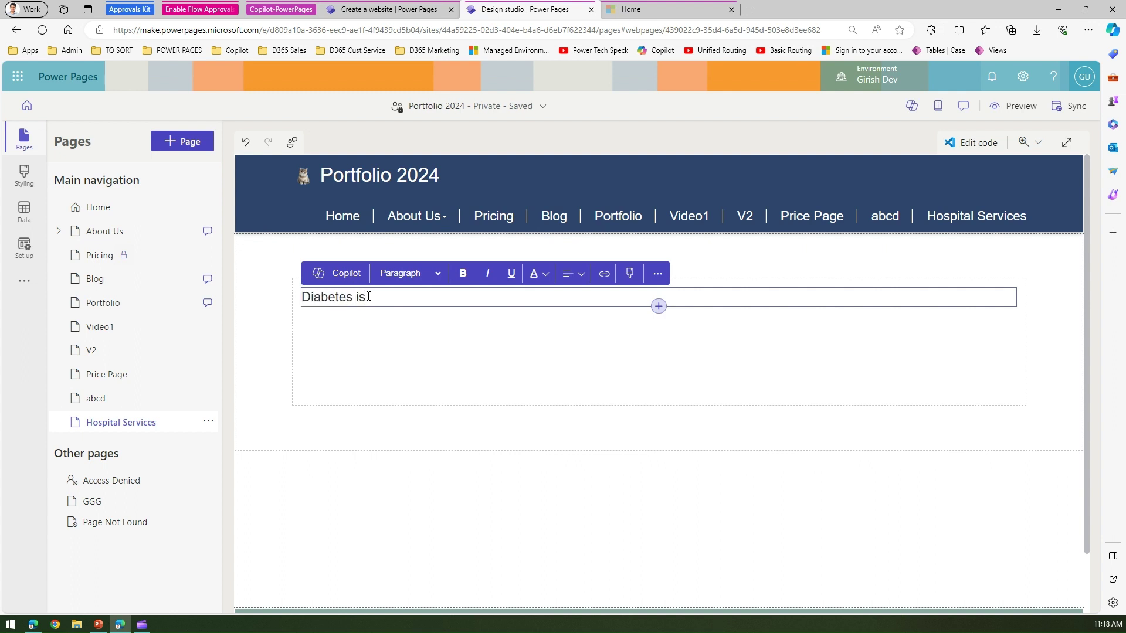
pyautogui.write('.....')
# - Have Copilot rewrite the diabetes text using Make it longer and the Educational tone
pyautogui.click(336, 275)
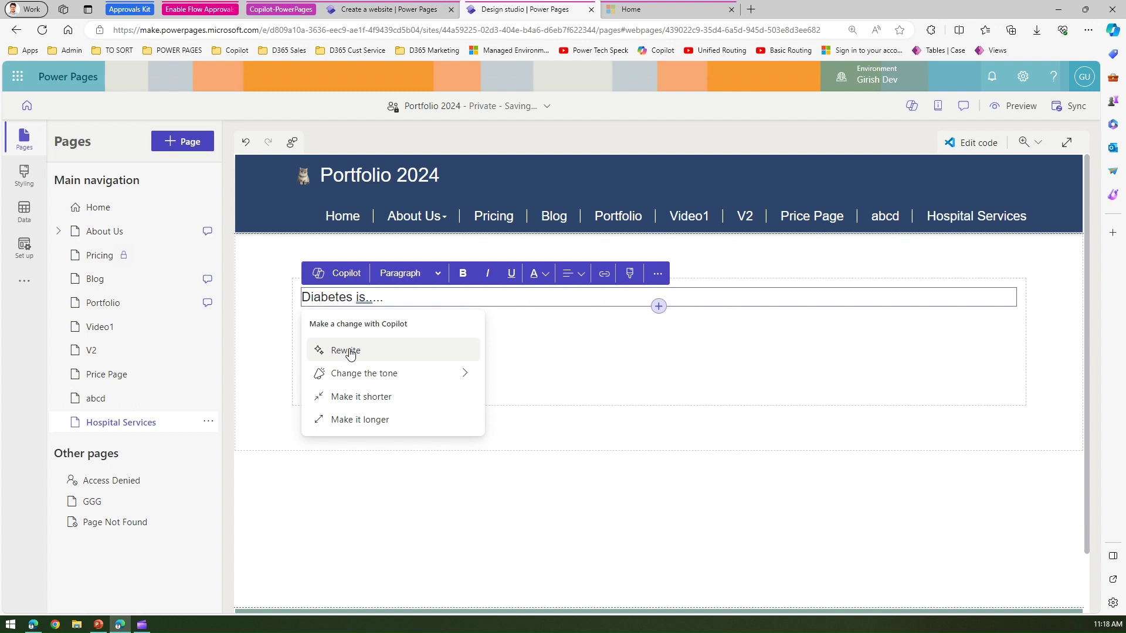
pyautogui.click(350, 353)
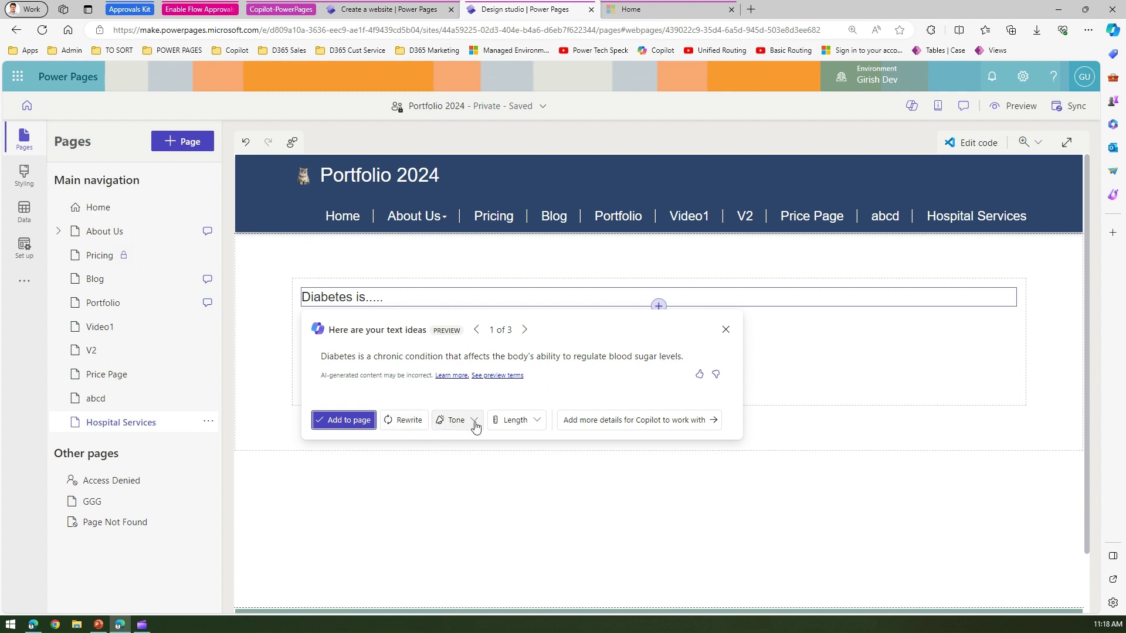
pyautogui.click(530, 421)
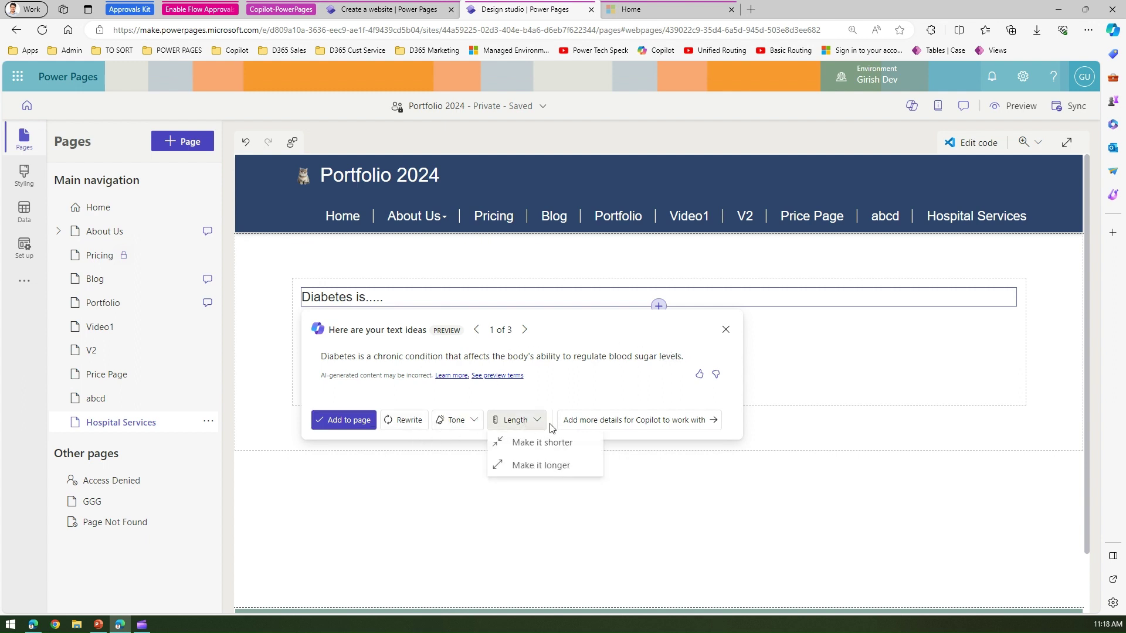
pyautogui.click(556, 464)
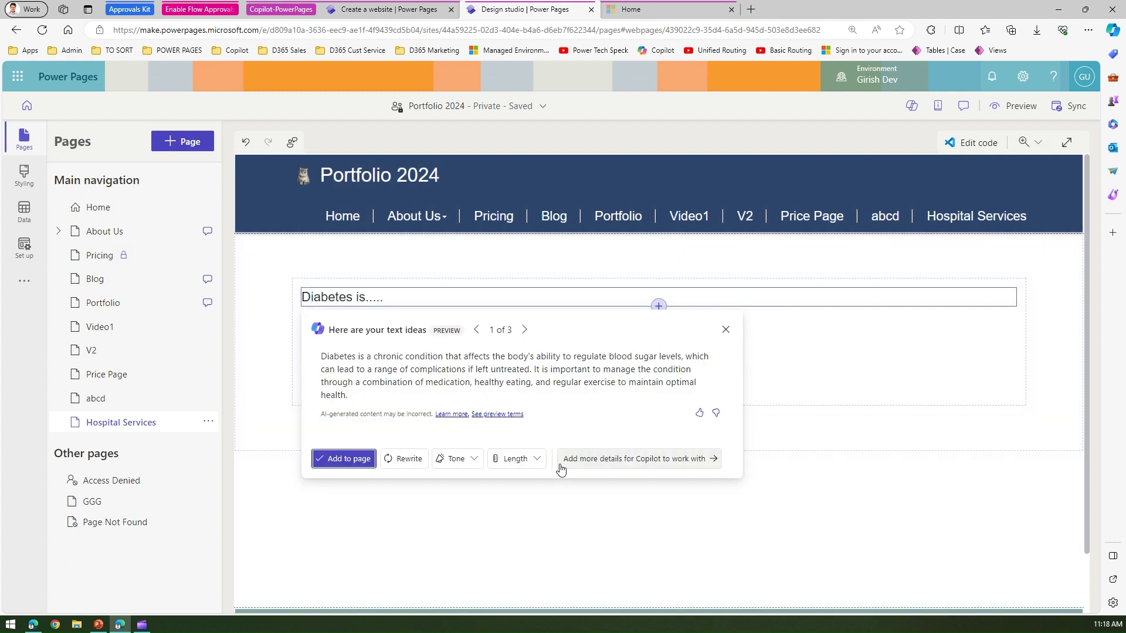
pyautogui.click(473, 460)
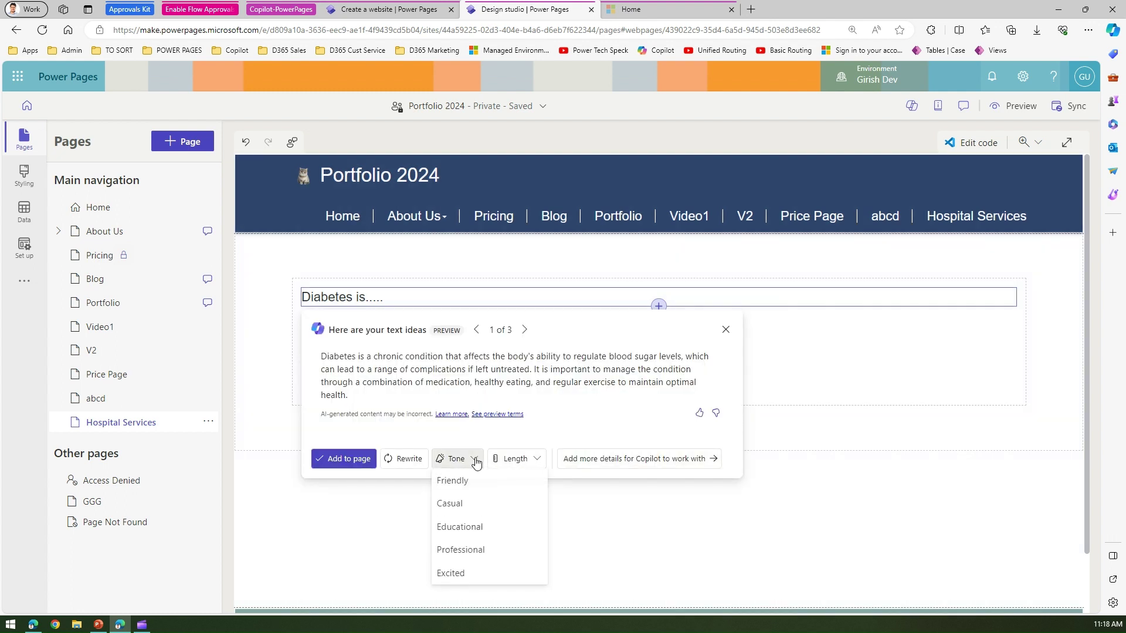
pyautogui.click(471, 531)
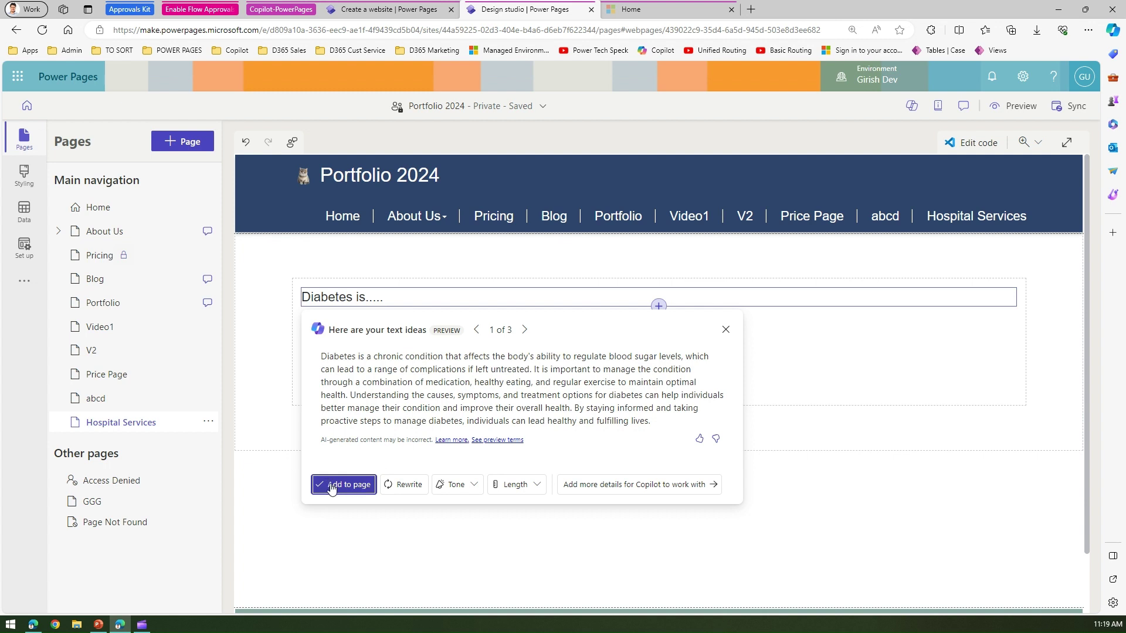
# - Ask Copilot to 'Make it more professional' and add the resulting diabetes paragraph to the page
pyautogui.click(684, 491)
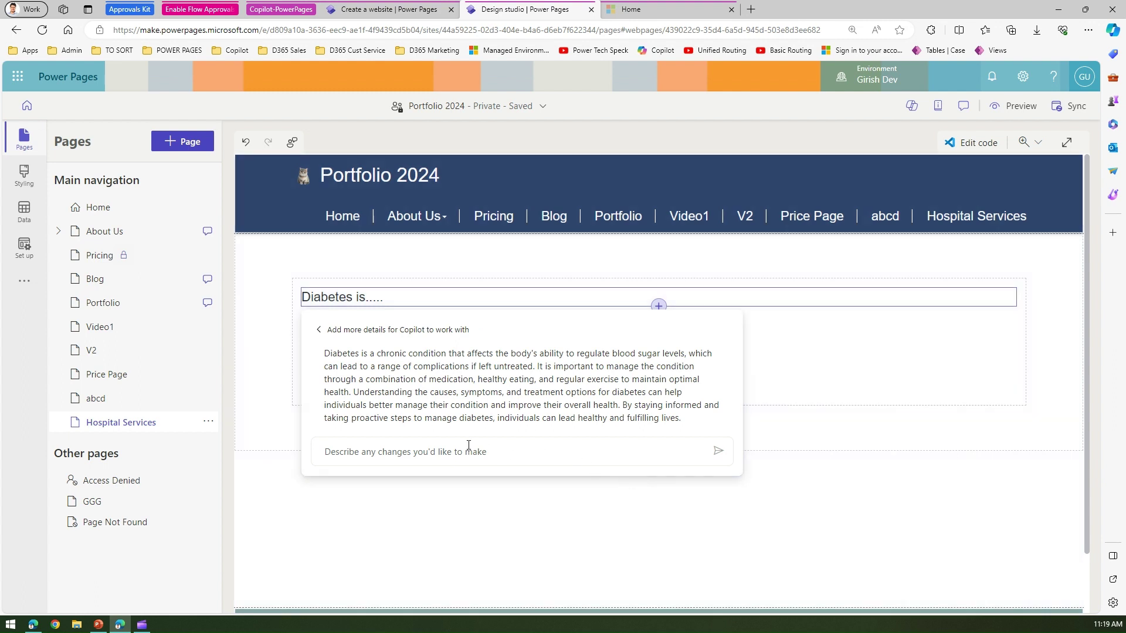
pyautogui.click(464, 446)
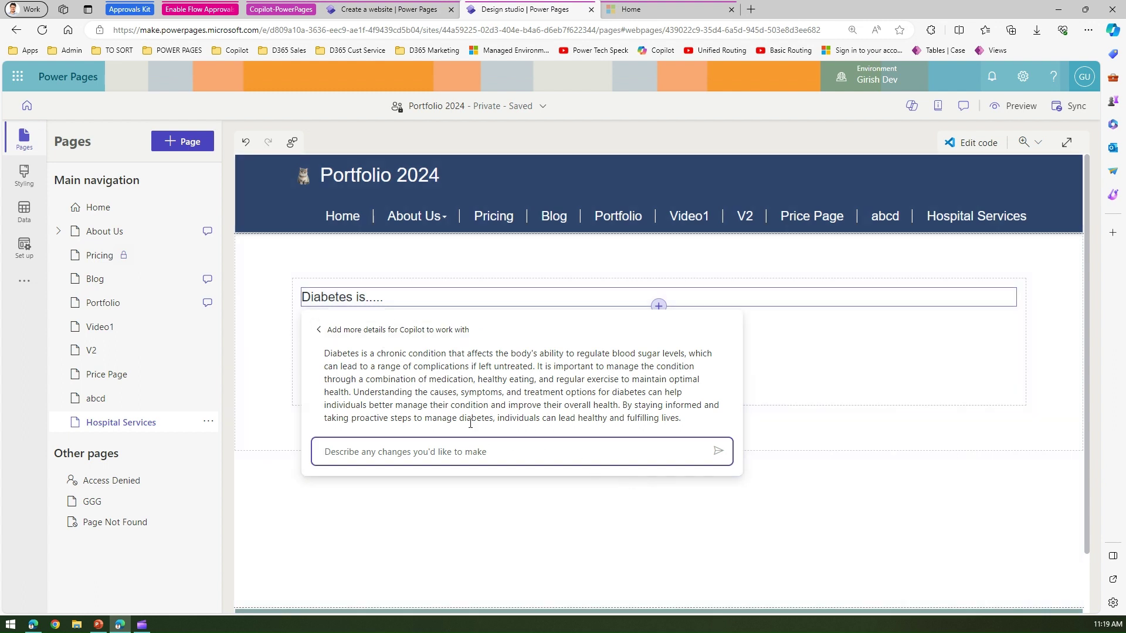
pyautogui.write('Mak')
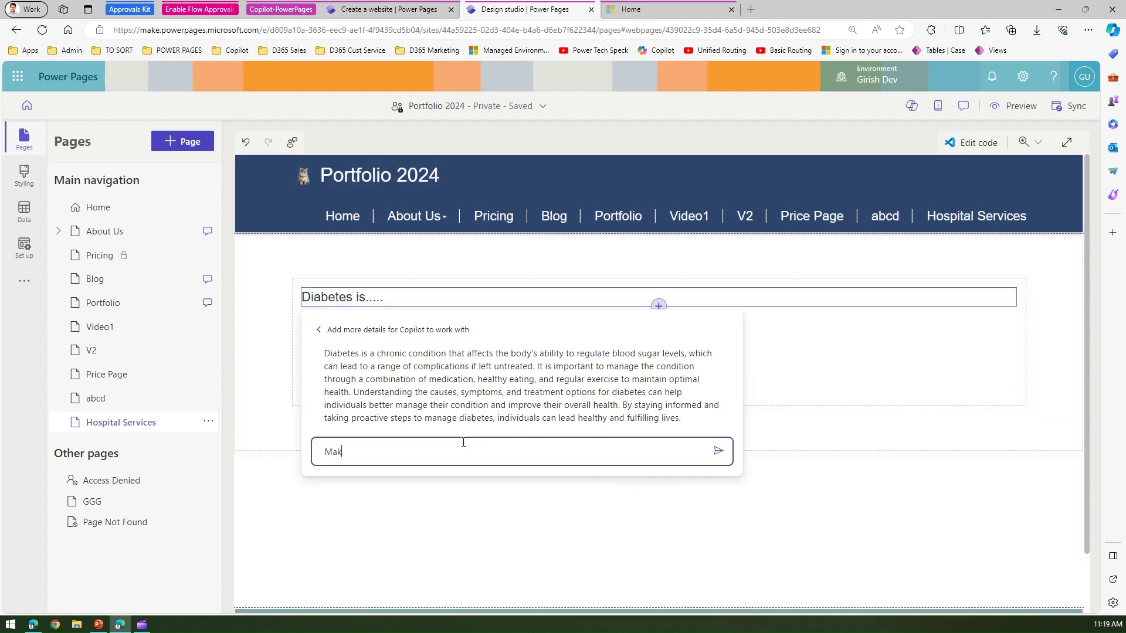
pyautogui.write('e it more professional')
pyautogui.press('Return')
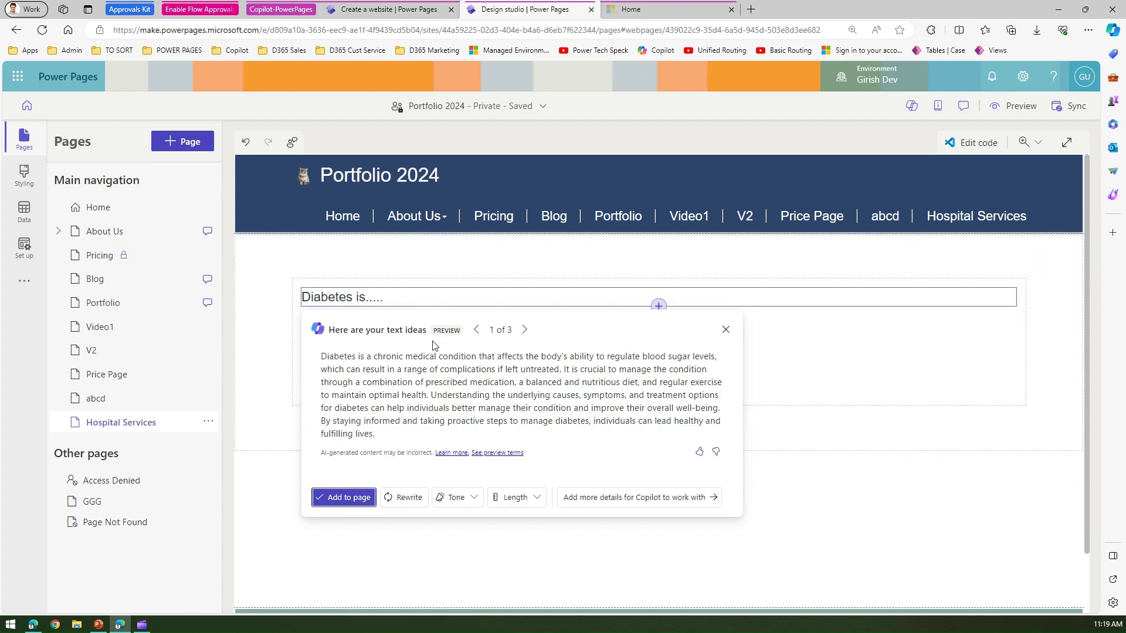
pyautogui.click(347, 497)
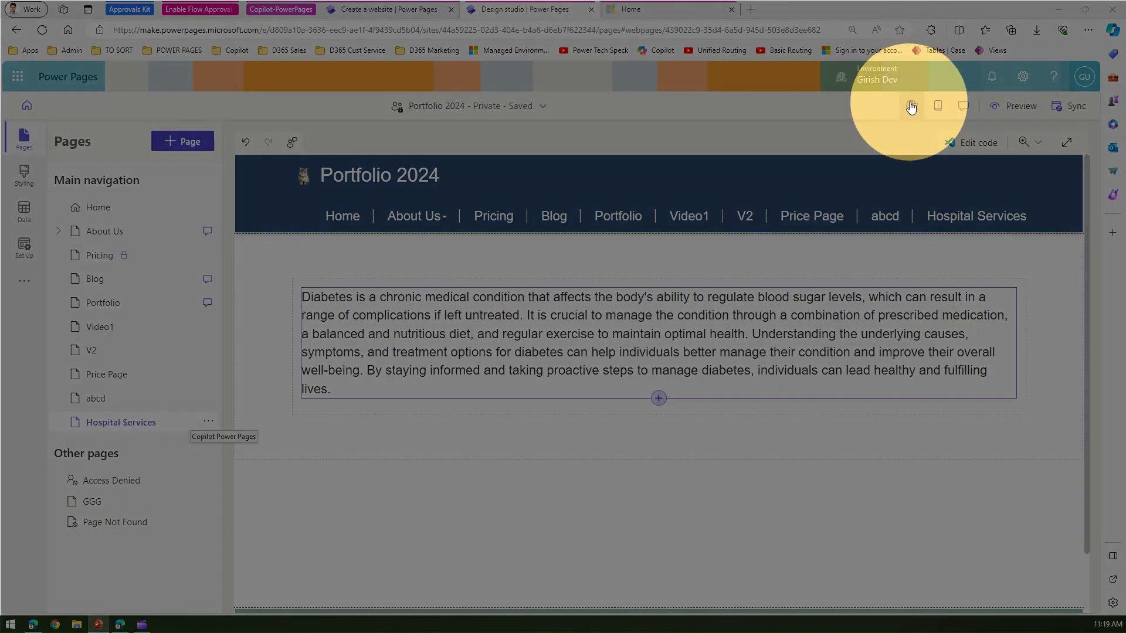
# - In the Copilot chat pane, request 'Suggest some images for this page'
pyautogui.click(911, 106)
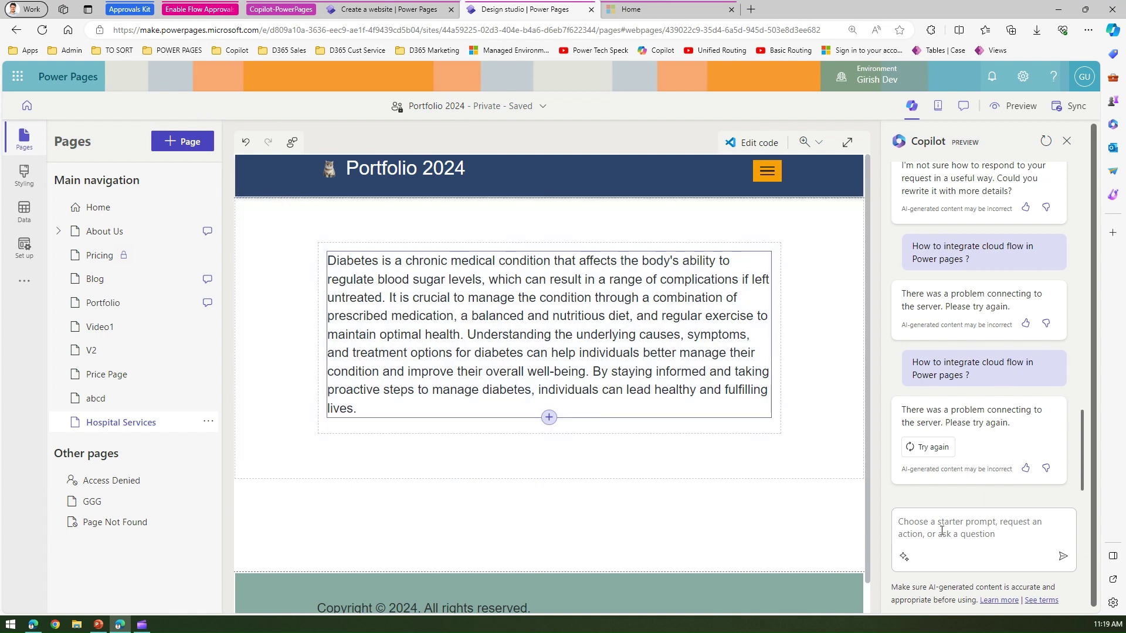
pyautogui.click(942, 531)
pyautogui.write('Suggest ')
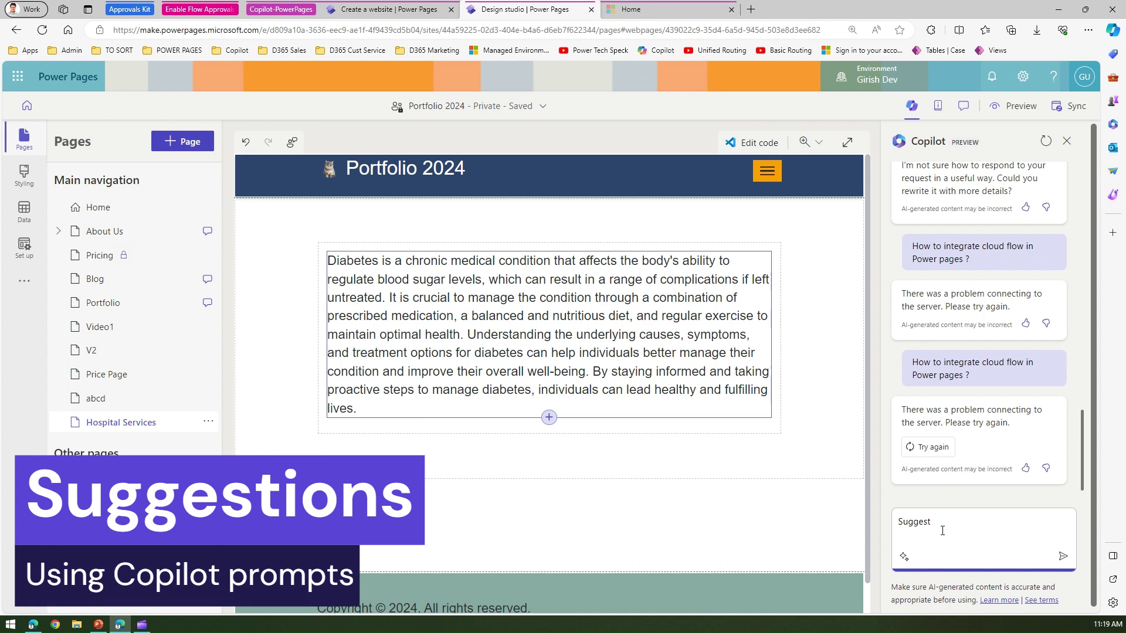
pyautogui.write('some imag')
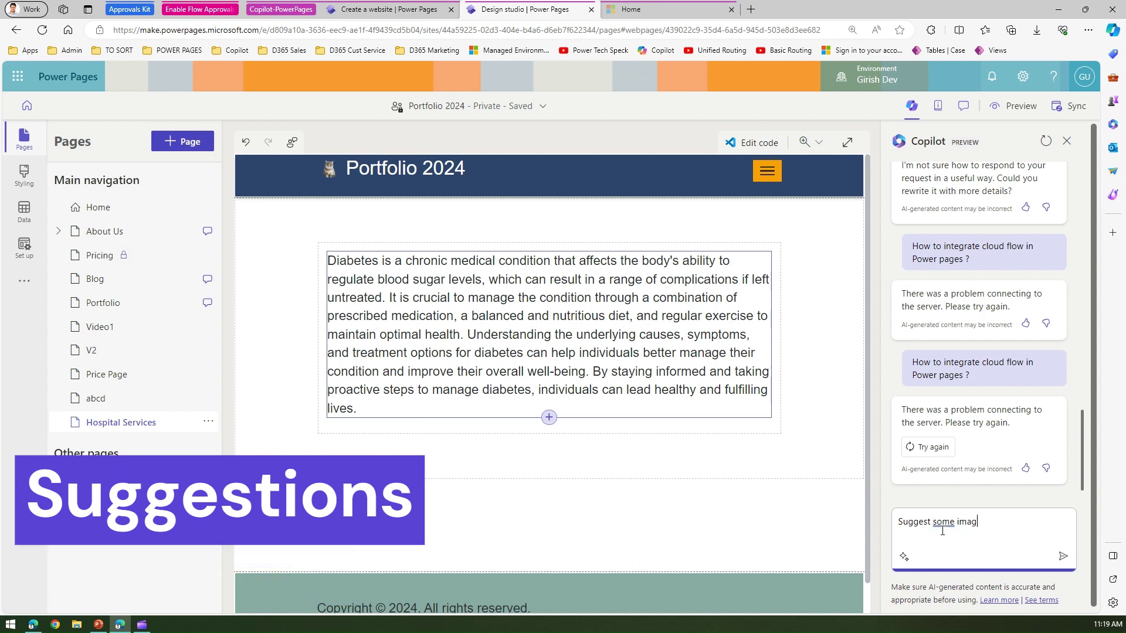
pyautogui.write('es for this pa')
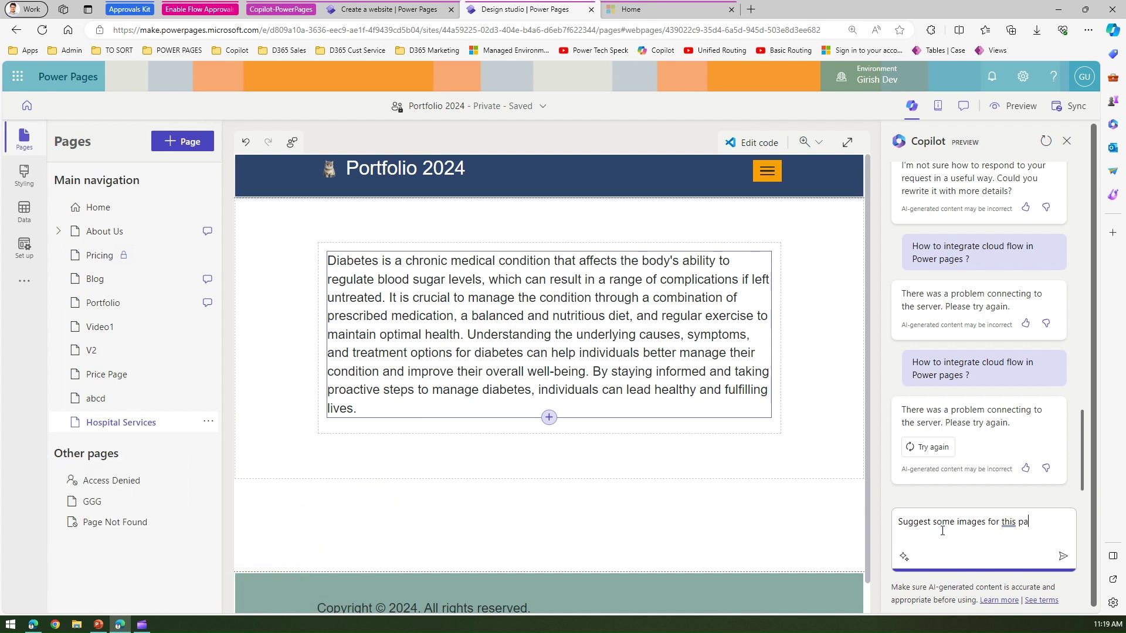
pyautogui.write('ge')
pyautogui.press('Return')
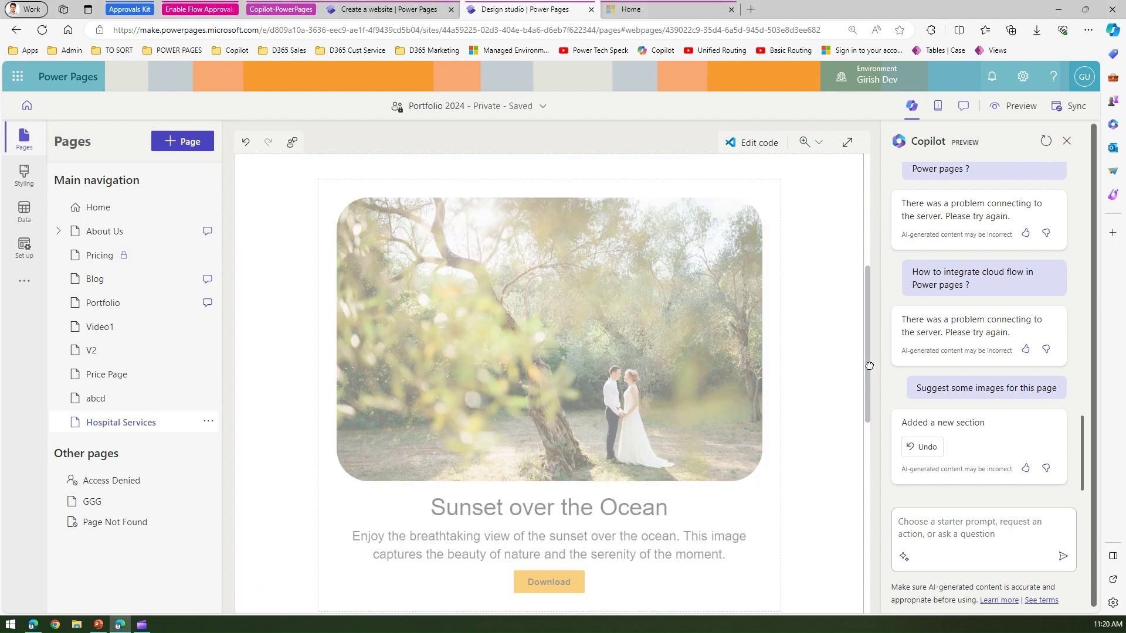
# - Undo Copilot's 'Added a new section' change to drop the Sunset over the Ocean section
pyautogui.scroll(4, 865, 363)
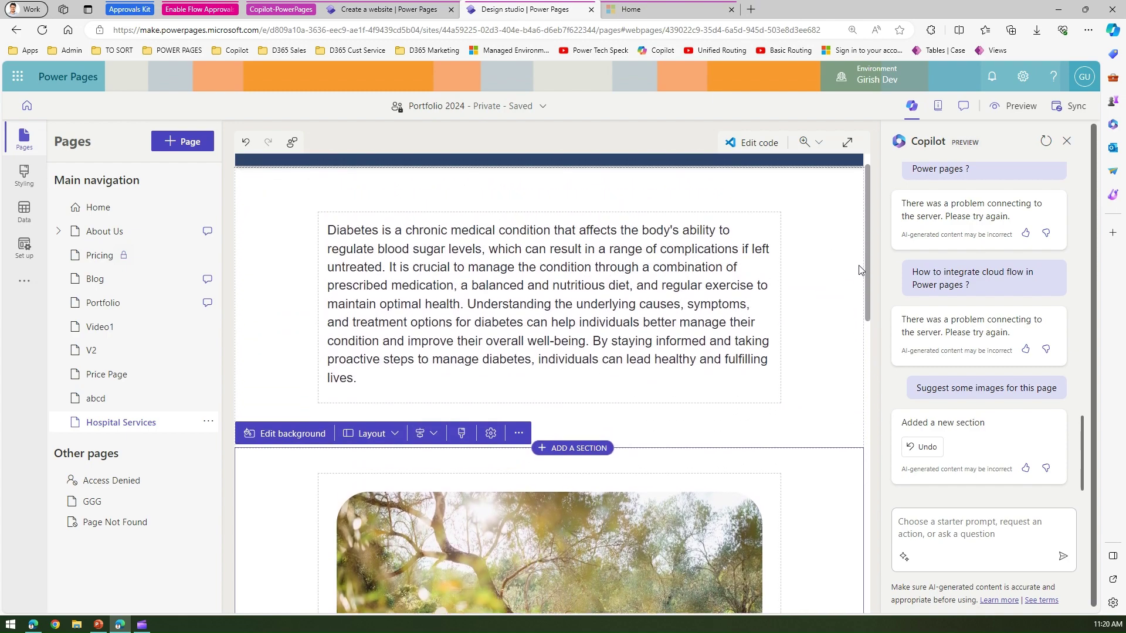
pyautogui.scroll(-4, 849, 352)
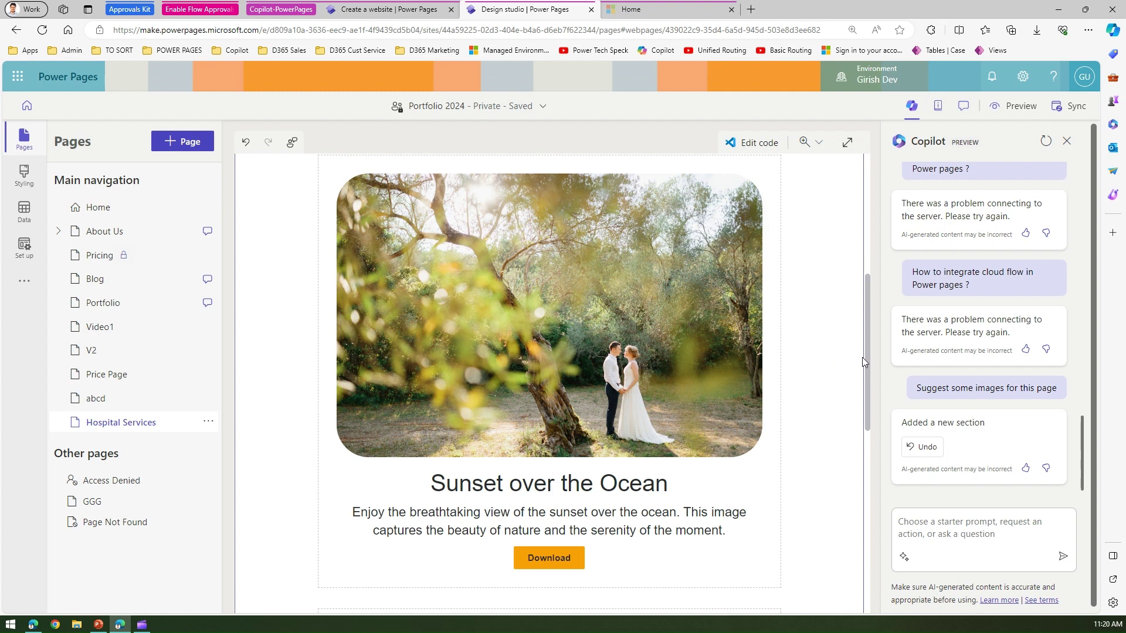
pyautogui.moveTo(867, 359); pyautogui.dragTo(877, 333)
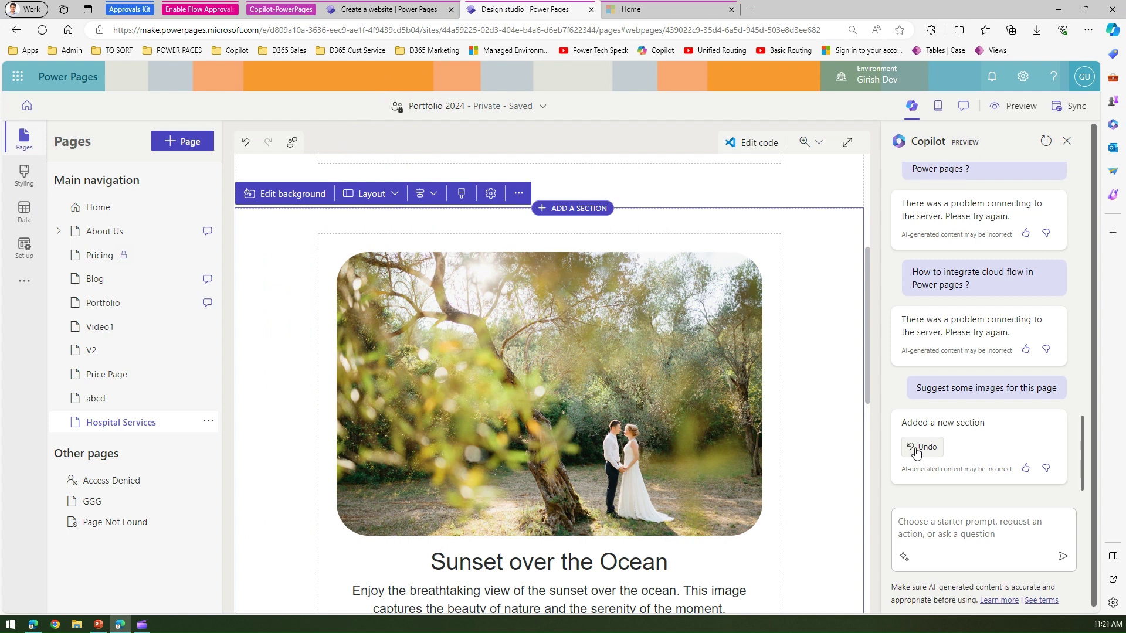
pyautogui.click(916, 452)
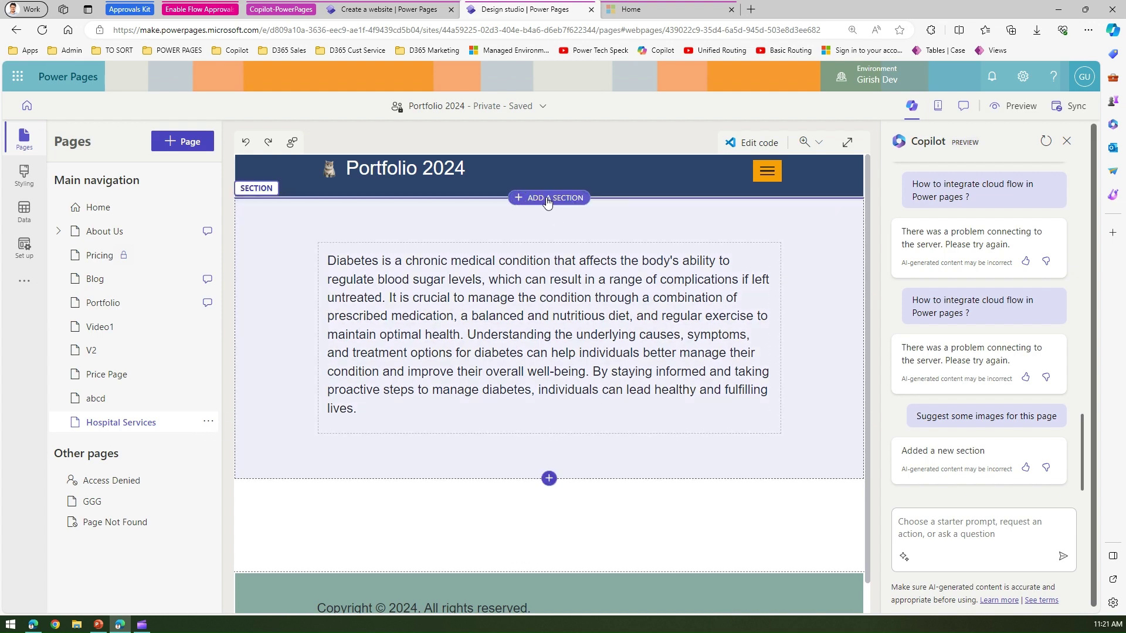
# - Add a 1 Column section at the top of the page and start a Copilot-generated form in it
pyautogui.click(549, 197)
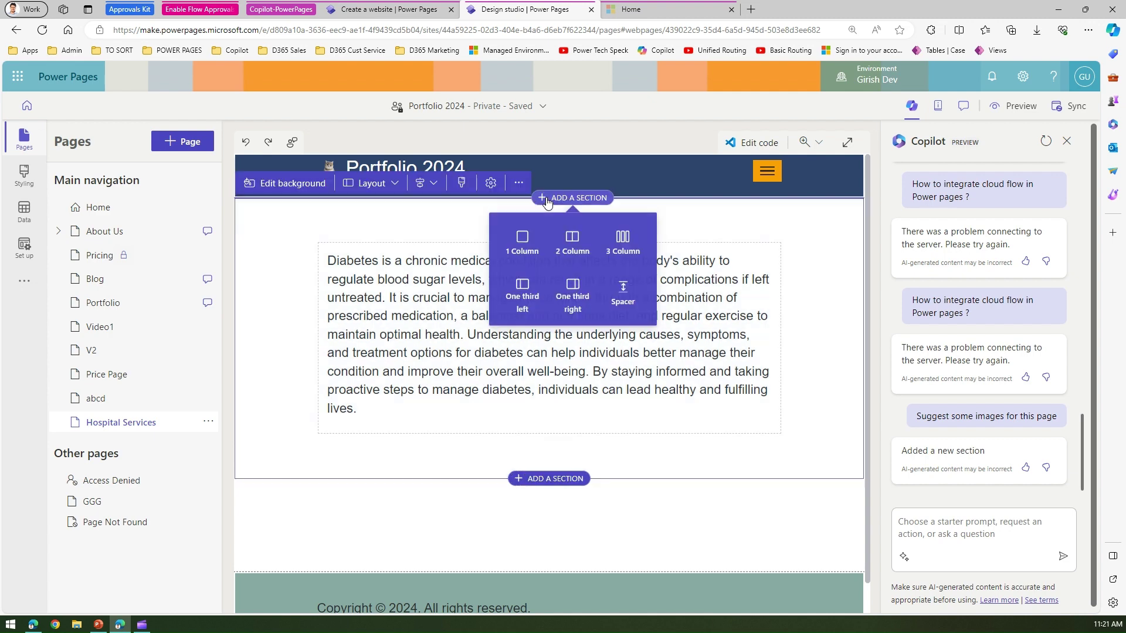
pyautogui.click(522, 240)
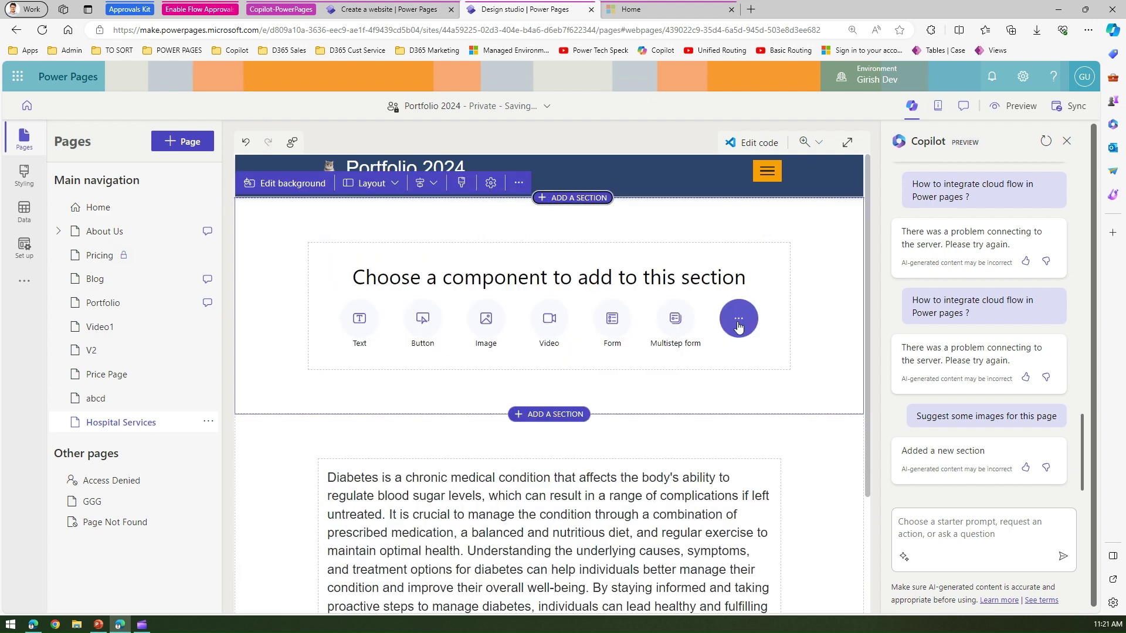
pyautogui.click(606, 343)
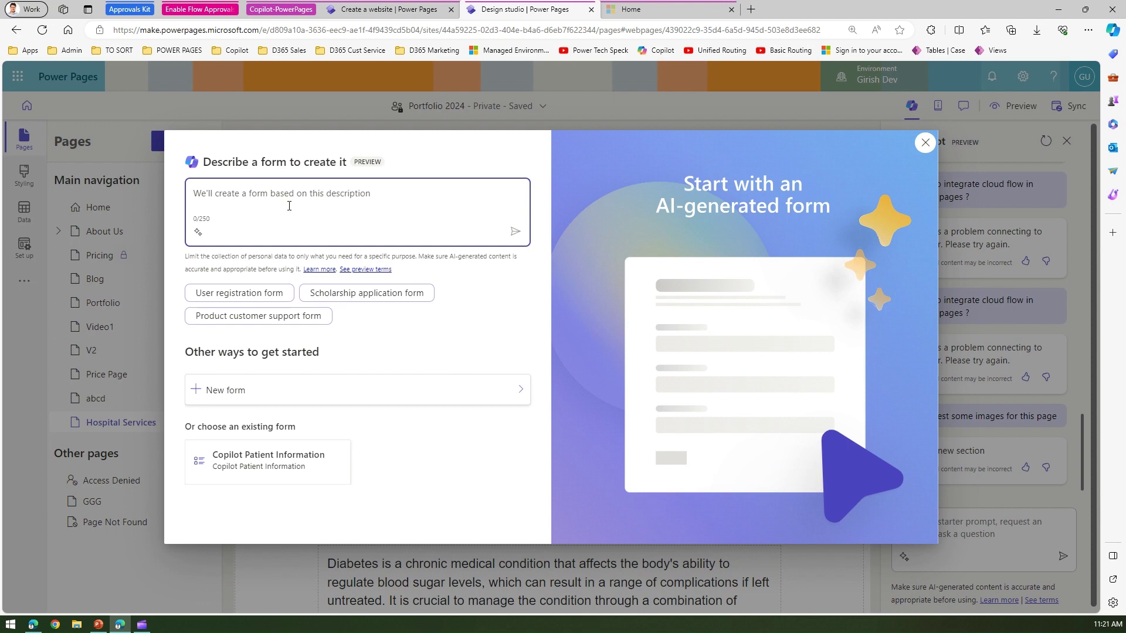
# - Ask Copilot to create a 'Hospital inventory management form'
pyautogui.write('Hospital')
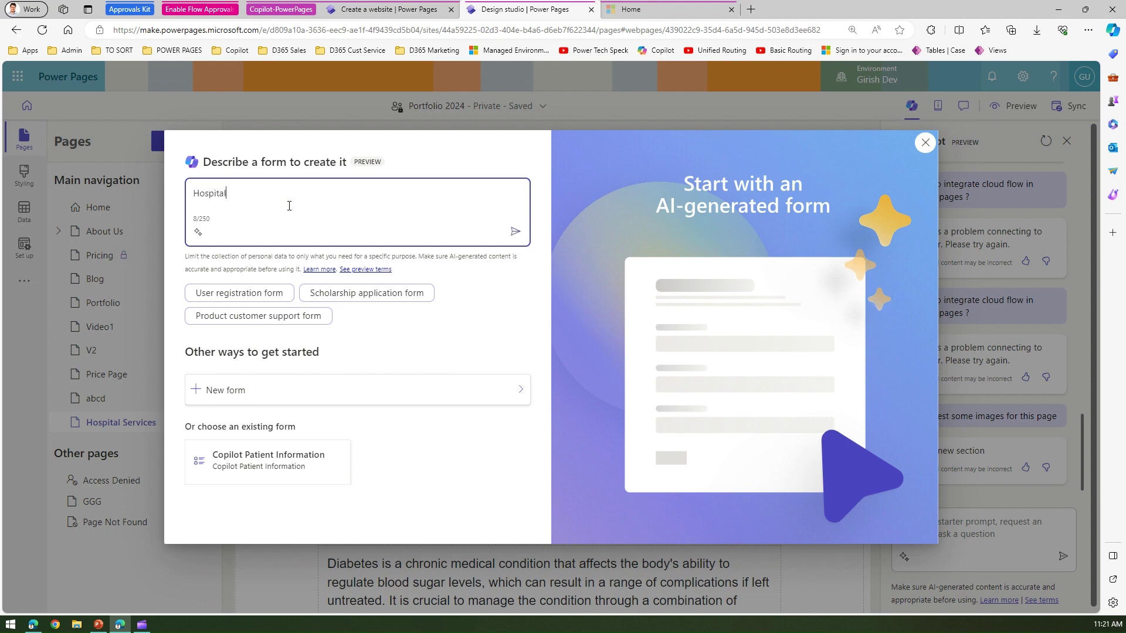
pyautogui.write(' inventory management form')
pyautogui.click(517, 233)
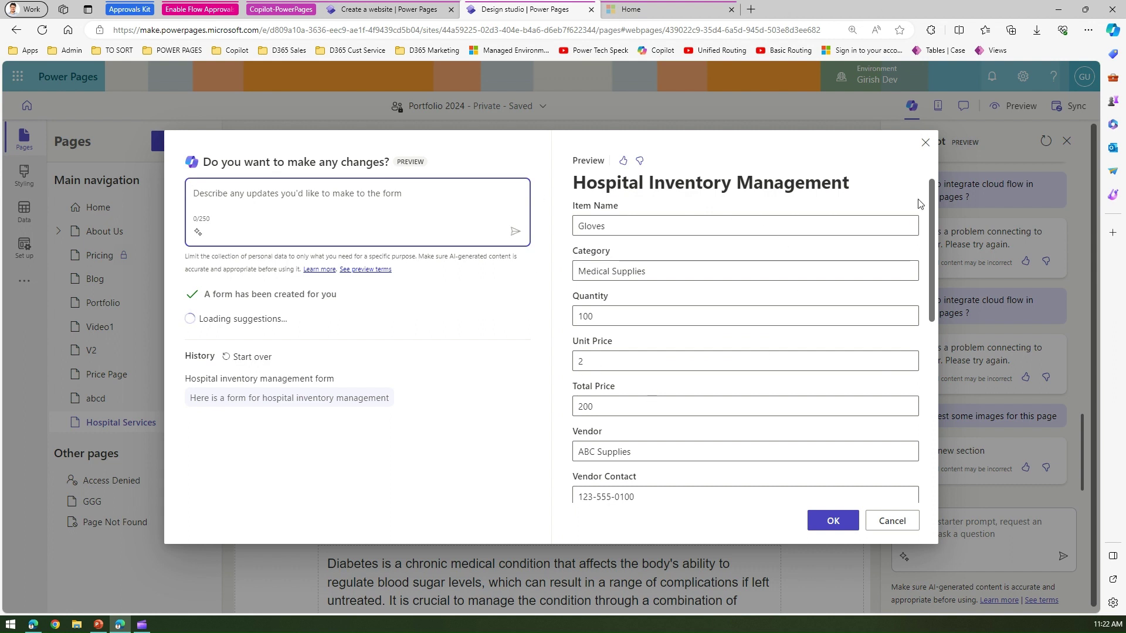
pyautogui.moveTo(568, 206); pyautogui.dragTo(722, 446)
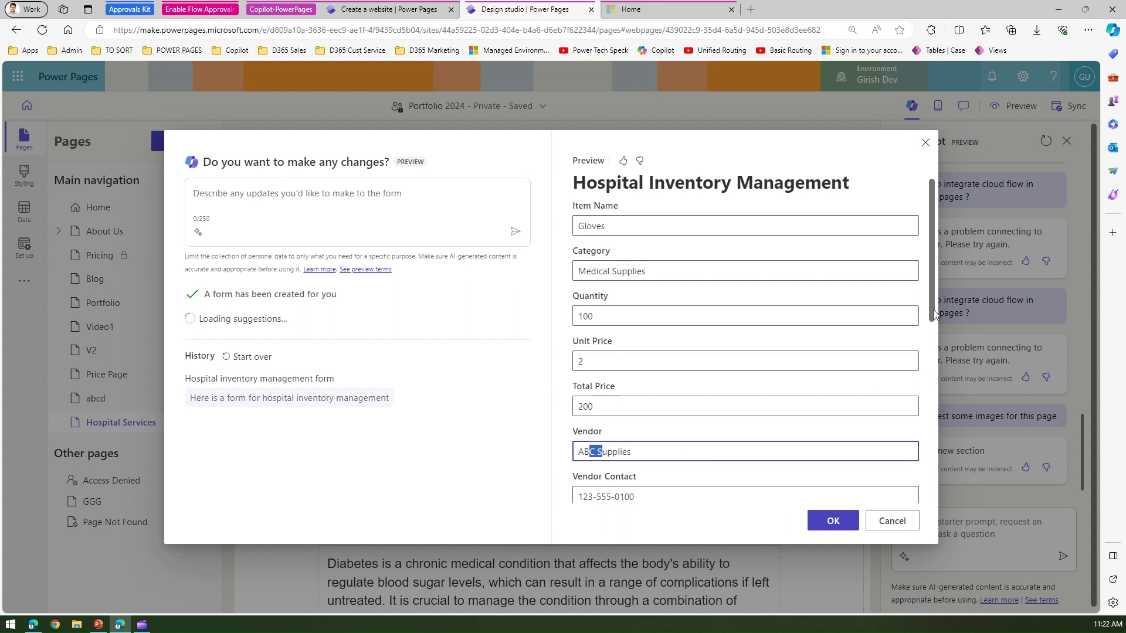
pyautogui.moveTo(934, 315); pyautogui.dragTo(935, 493)
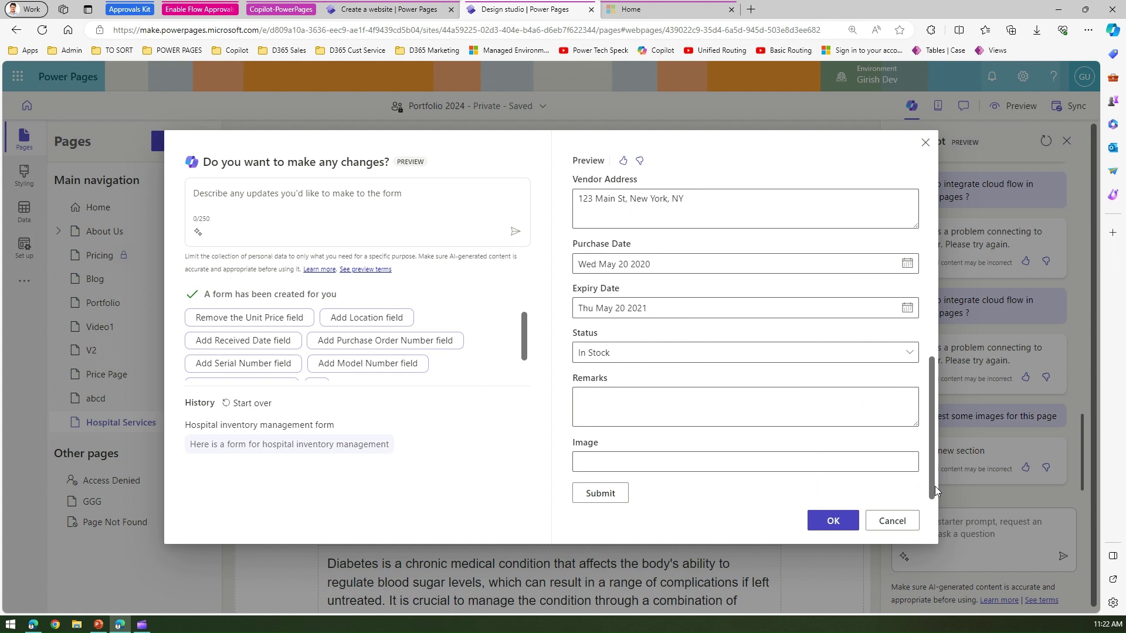
pyautogui.moveTo(934, 487); pyautogui.dragTo(941, 418)
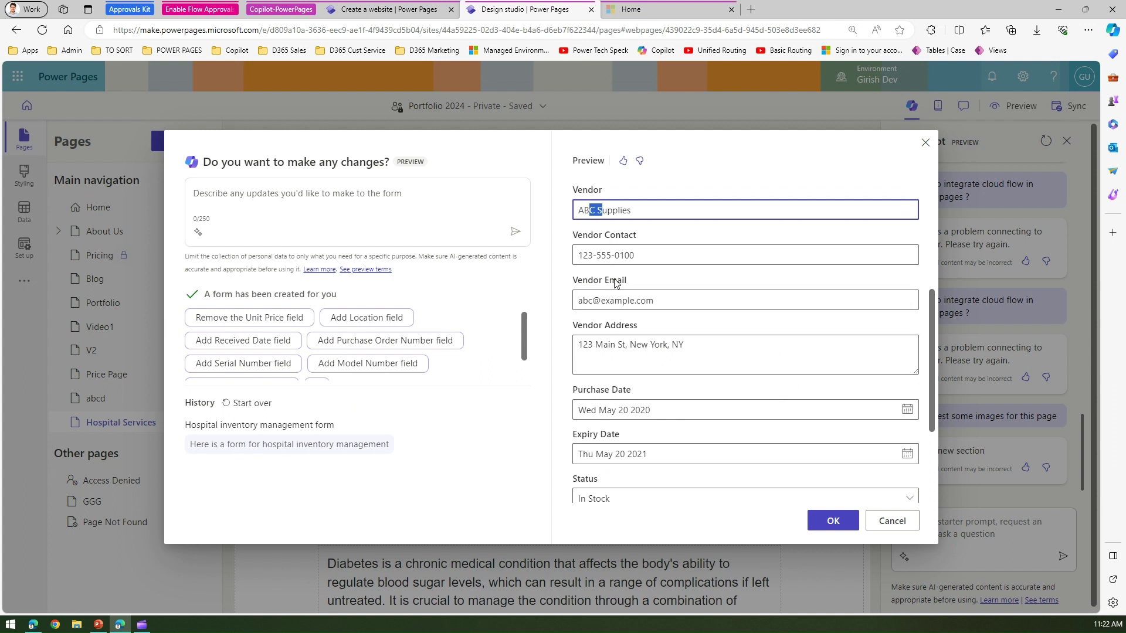
# - Ask Copilot to 'Remove Vendor Email' from the Hospital Inventory Management form
pyautogui.click(229, 187)
pyautogui.write('Remove Vendor Email')
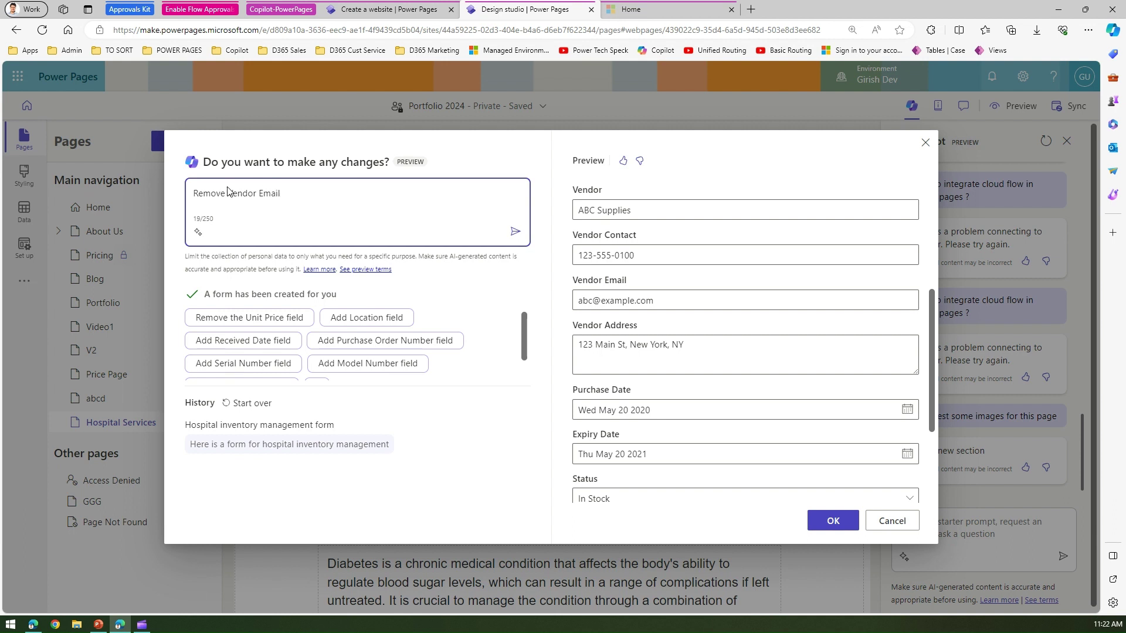
pyautogui.press('Return')
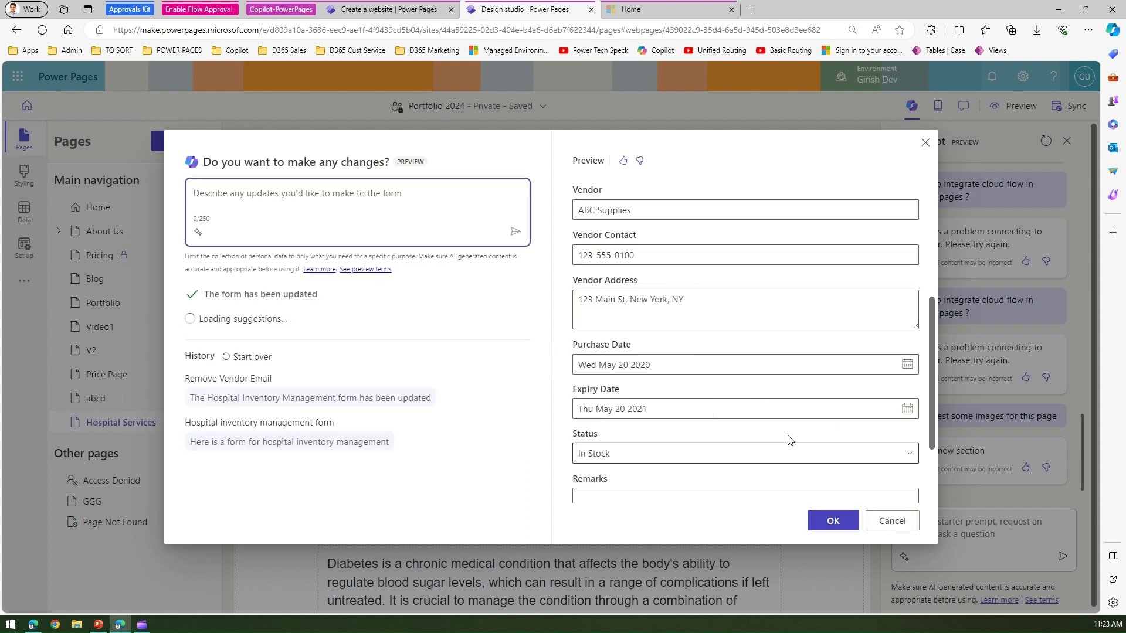
# - Place the Hospital Inventory Management form on the page above the diabetes text and select it
pyautogui.scroll(1, 933, 353)
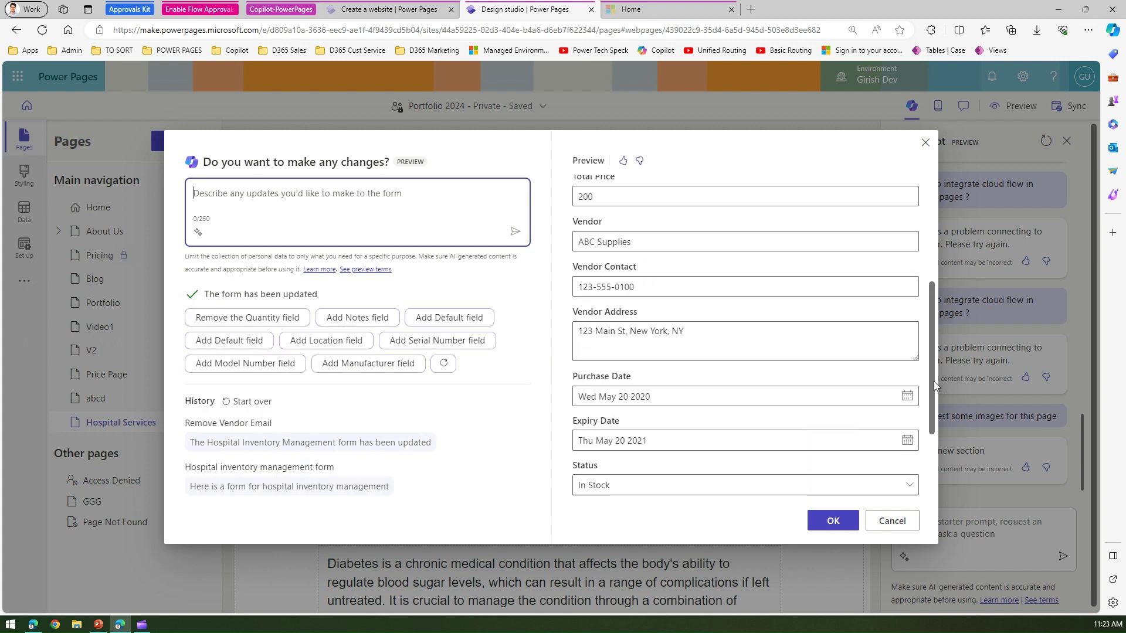
pyautogui.scroll(-3, 934, 381)
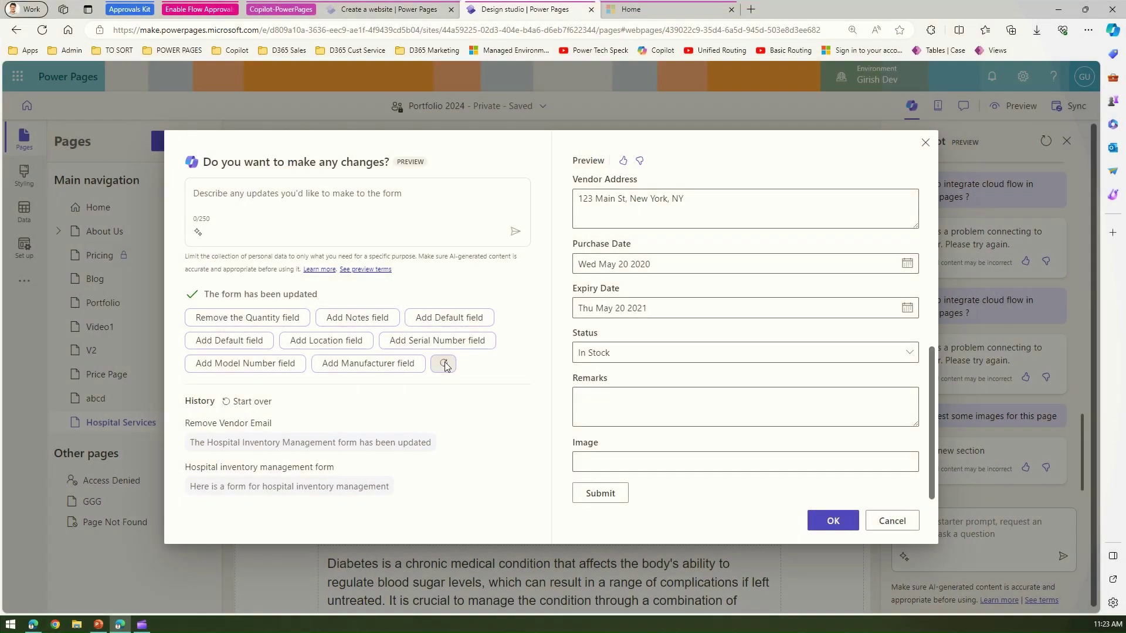
pyautogui.click(444, 365)
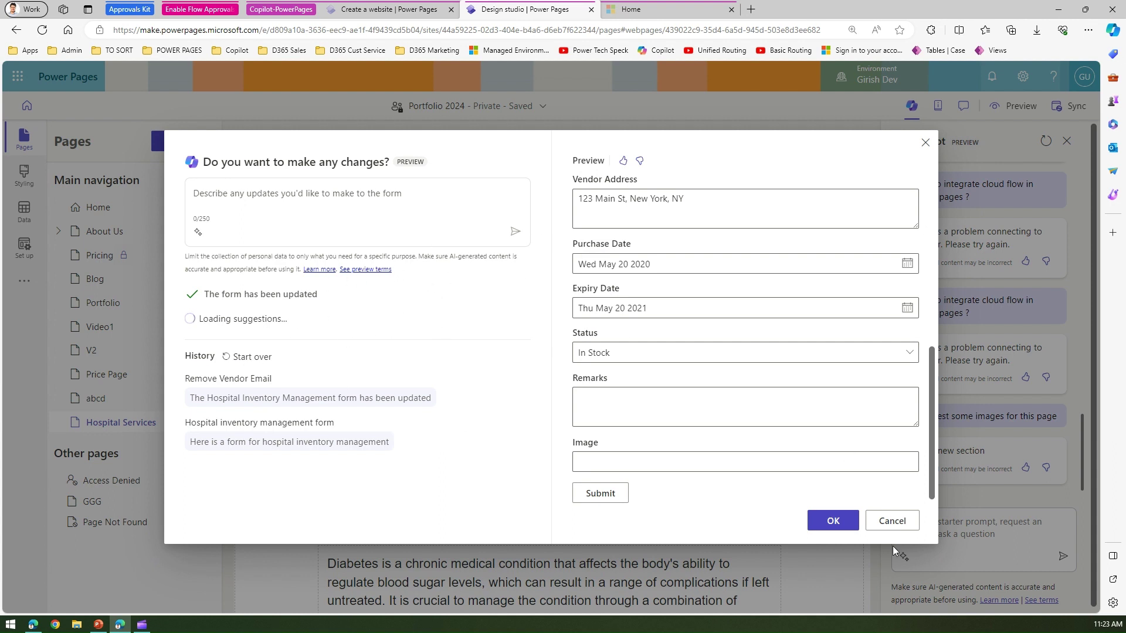
pyautogui.click(843, 524)
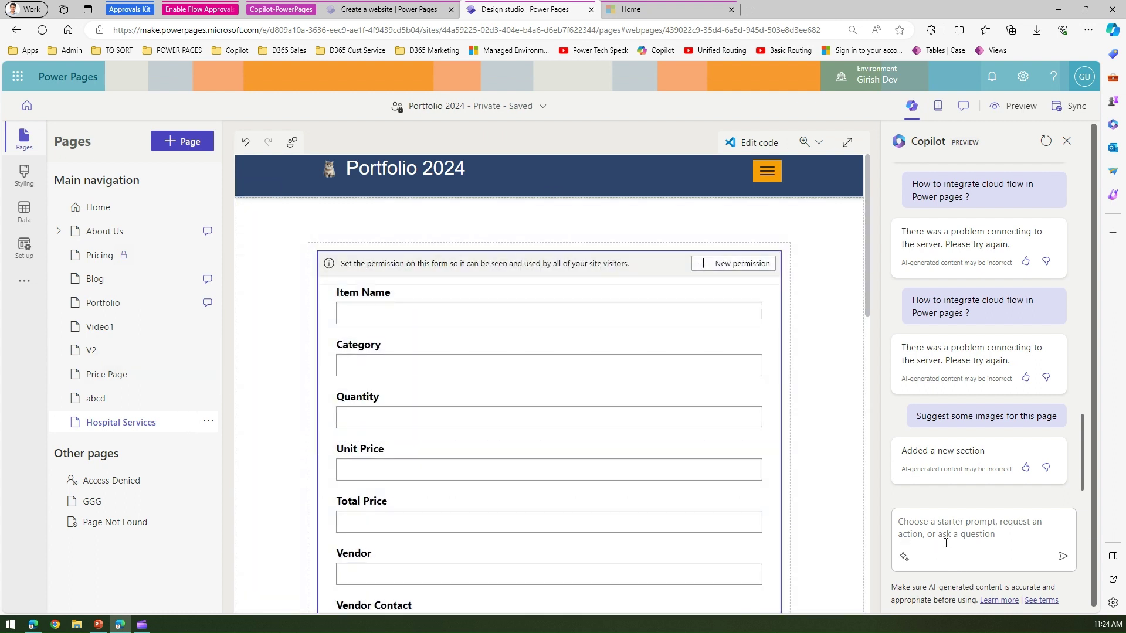
pyautogui.click(577, 253)
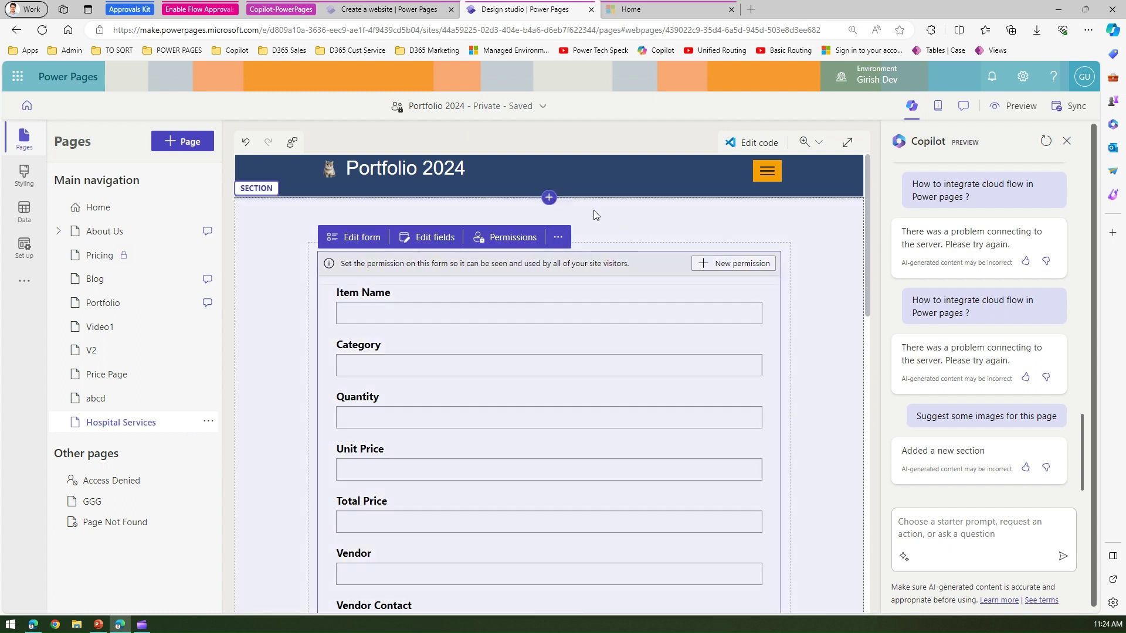
pyautogui.moveTo(647, 221); pyautogui.dragTo(551, 200)
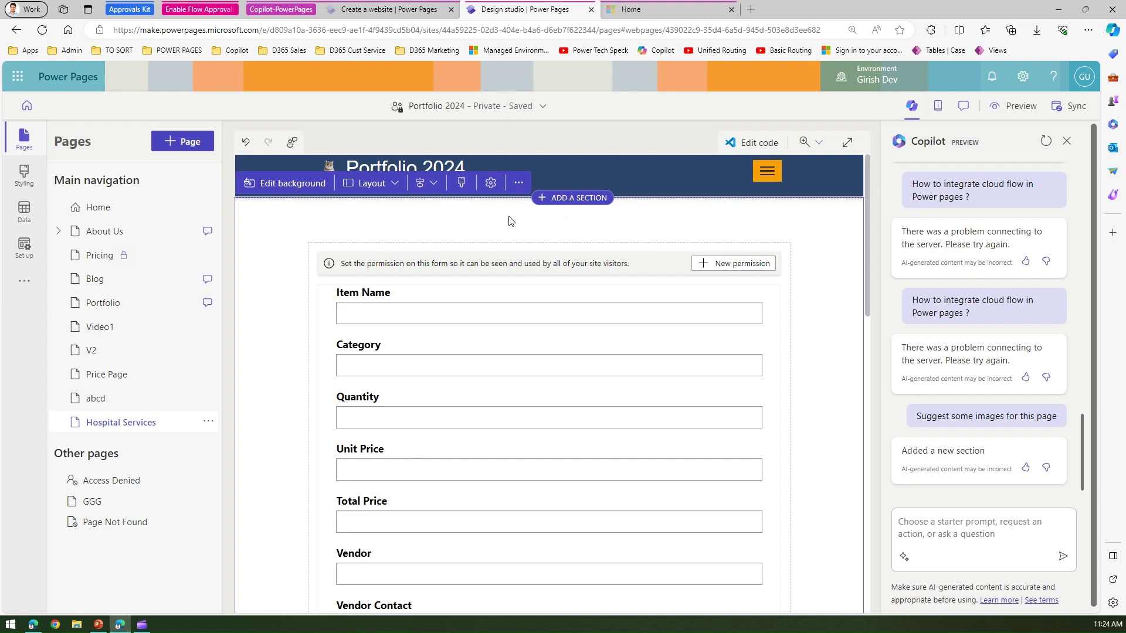
pyautogui.scroll(-10, 583, 382)
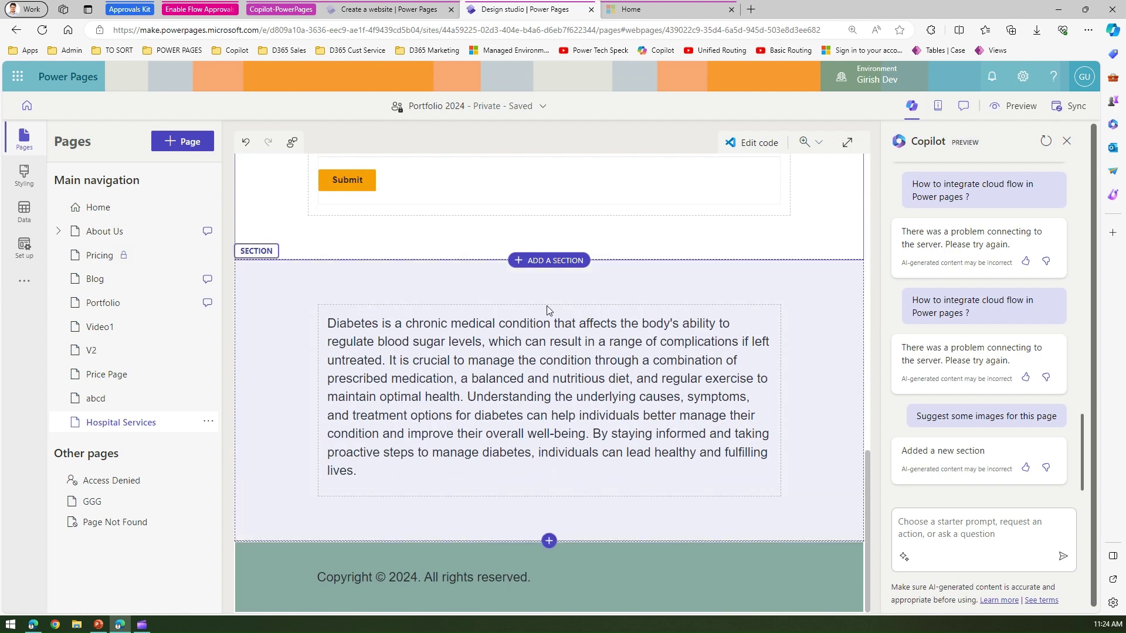
pyautogui.click(549, 263)
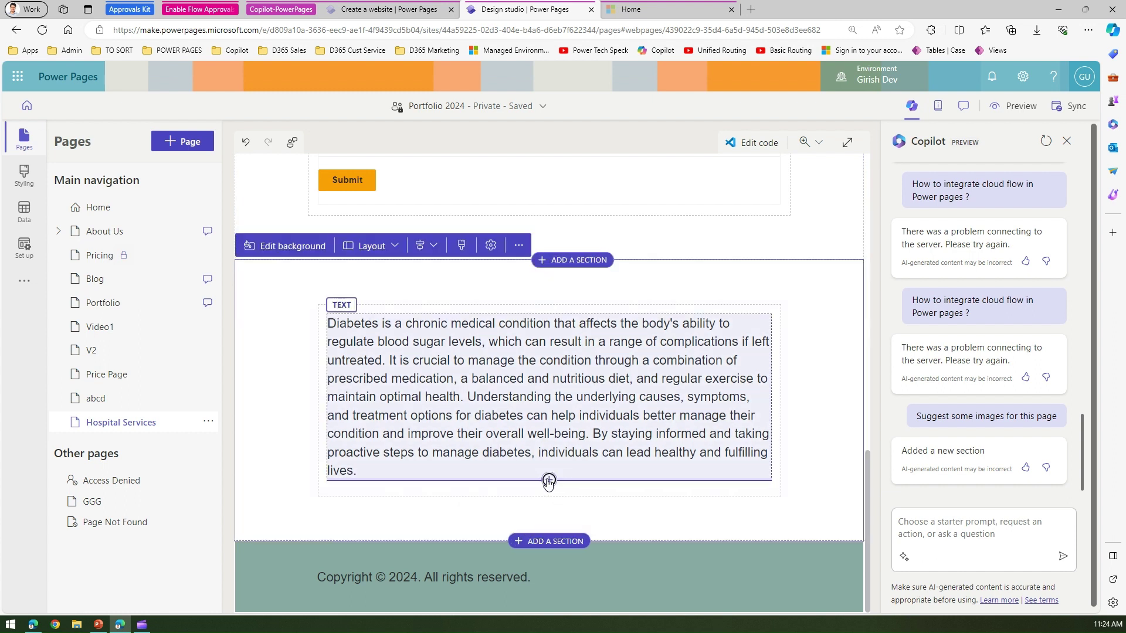
pyautogui.click(548, 481)
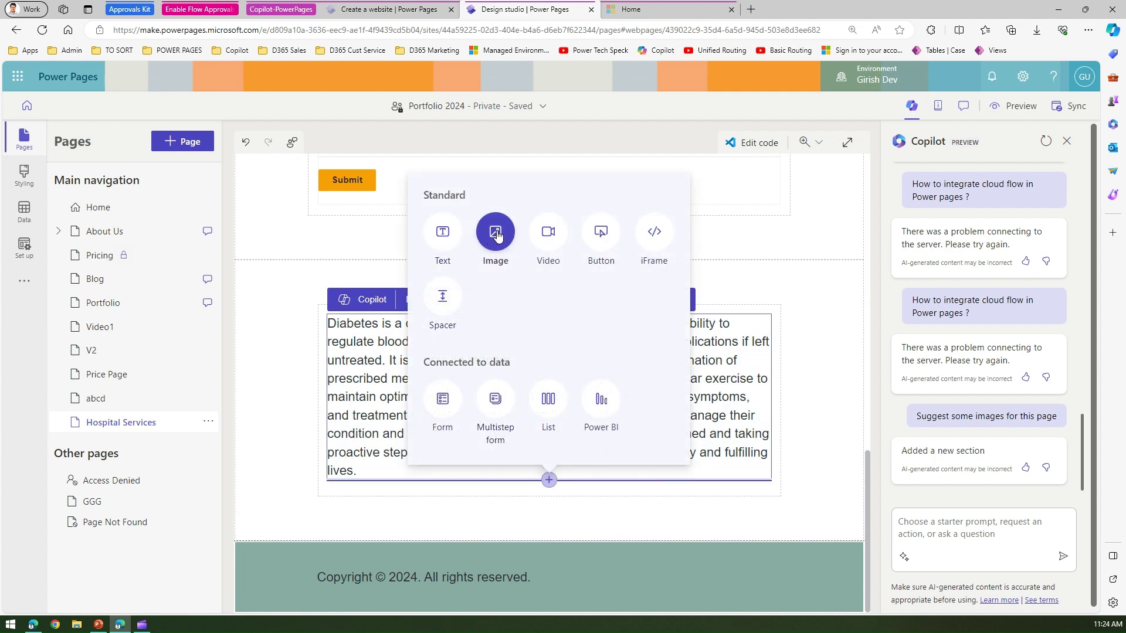
pyautogui.click(949, 531)
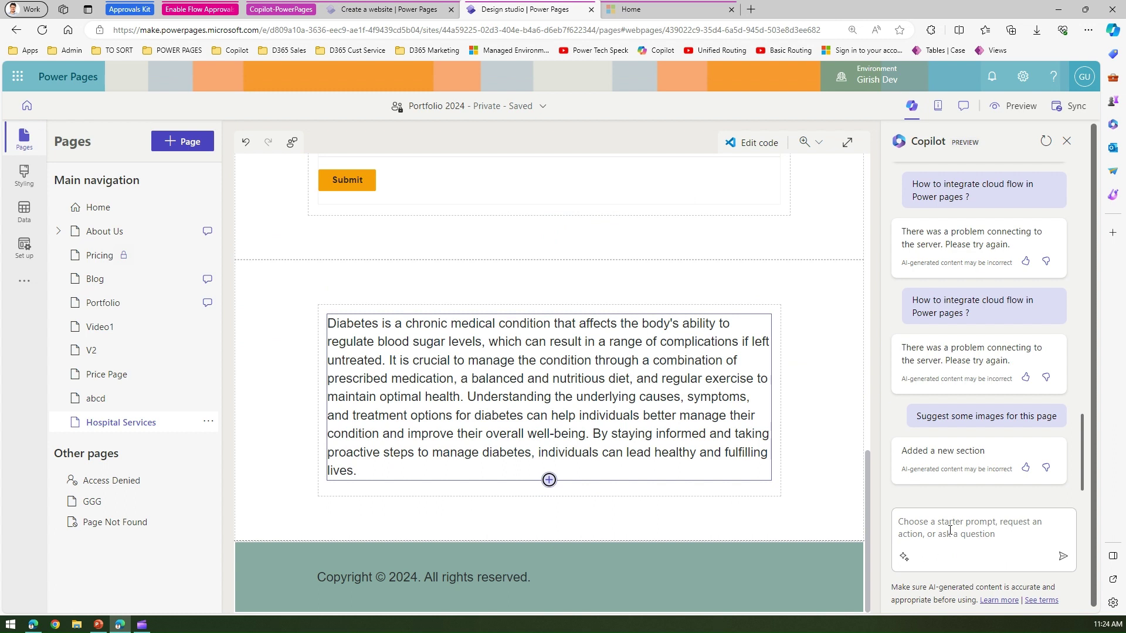
pyautogui.click(950, 531)
# - Ask Copilot to 'add image control', then cancel the Pizza form preview it returns
pyautogui.write('add i')
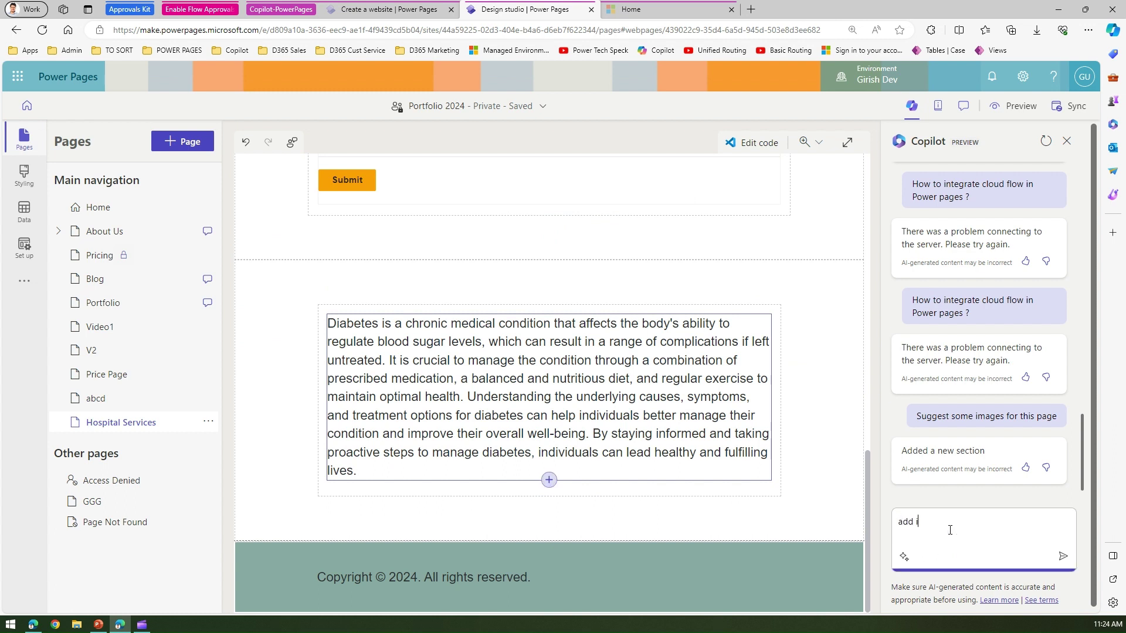
pyautogui.write('mage control')
pyautogui.press('Return')
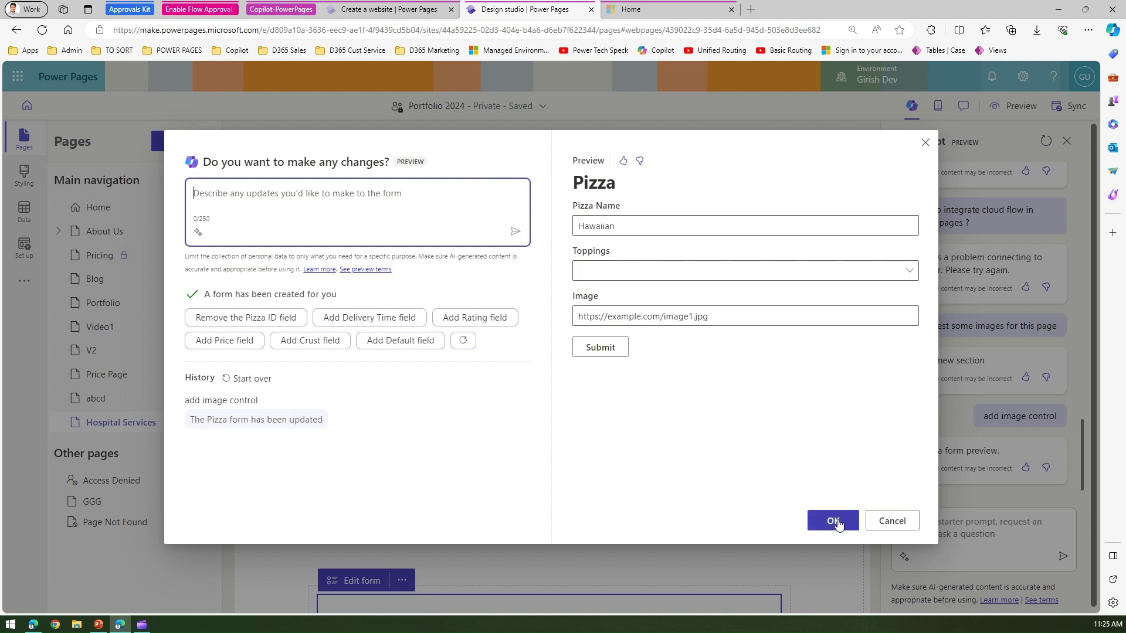
pyautogui.click(891, 521)
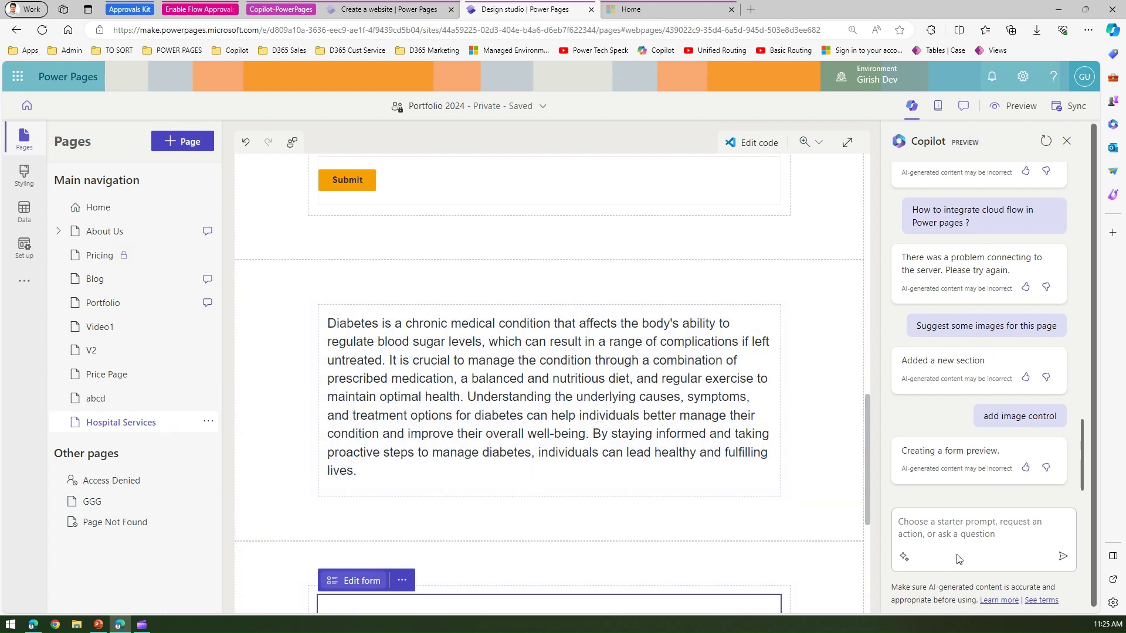
pyautogui.click(956, 535)
# - Ask Copilot to 'add image control in the page "Hospital Services" page'
pyautogui.write('add image contro')
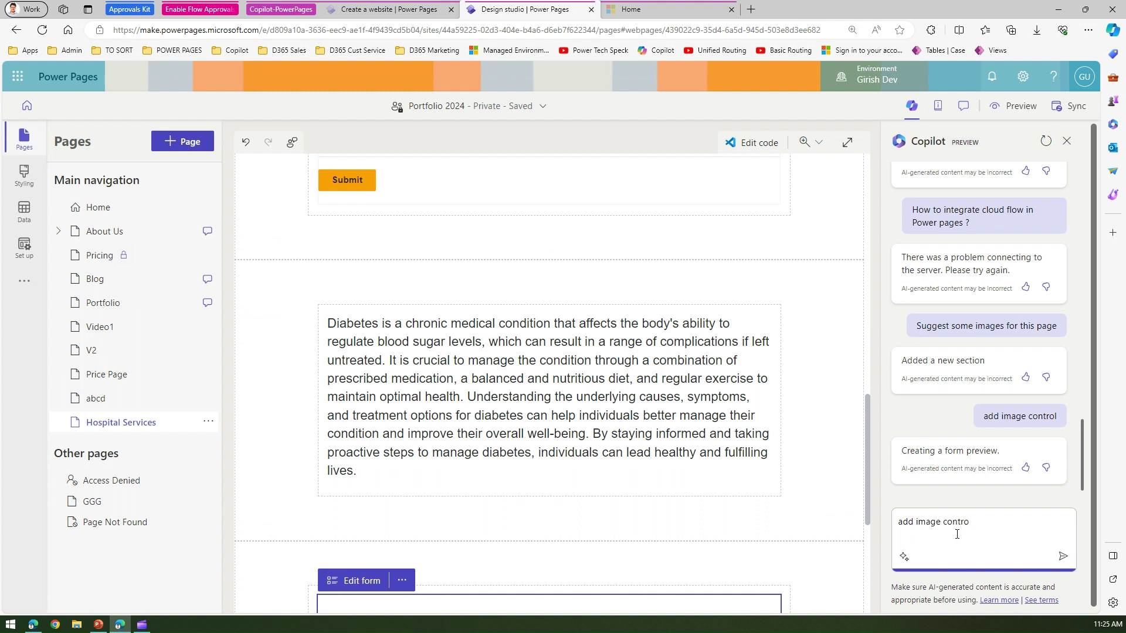
pyautogui.write('l in the page "Hospital Services" page')
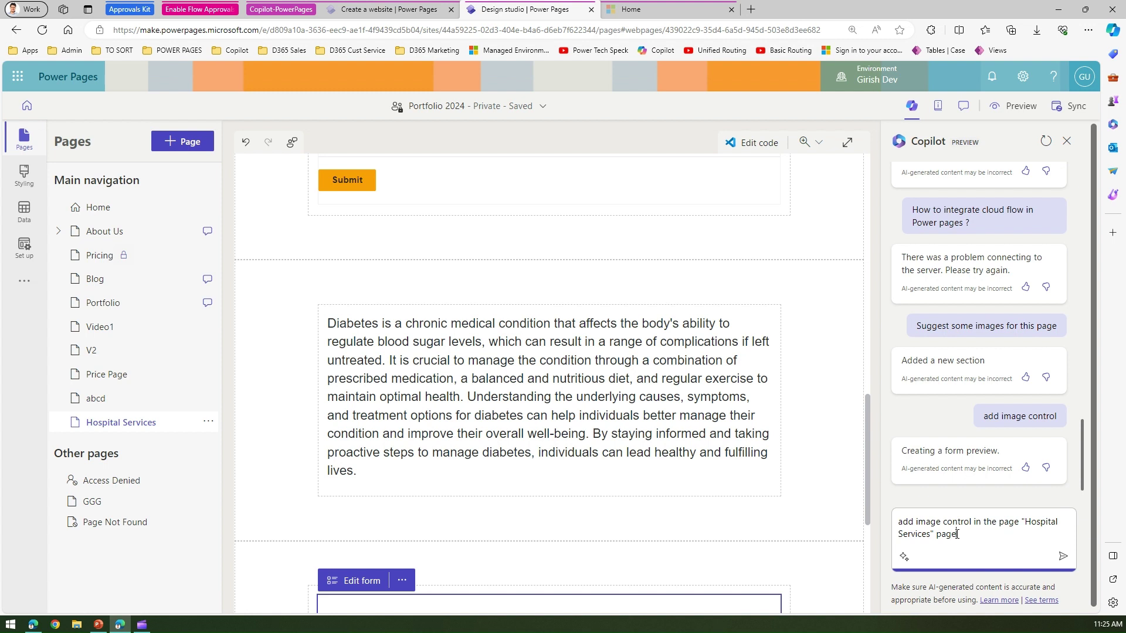
pyautogui.press('Return')
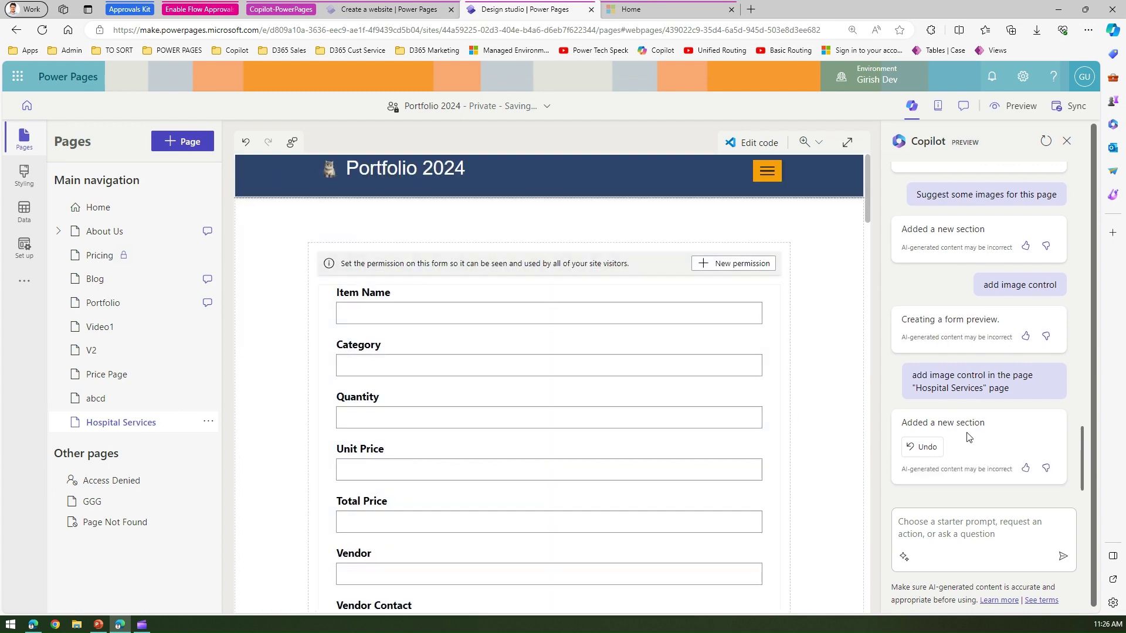
# - Review the new sections down to Our Facilities, selecting its paragraph, then deselect to save
pyautogui.scroll(-5, 851, 410)
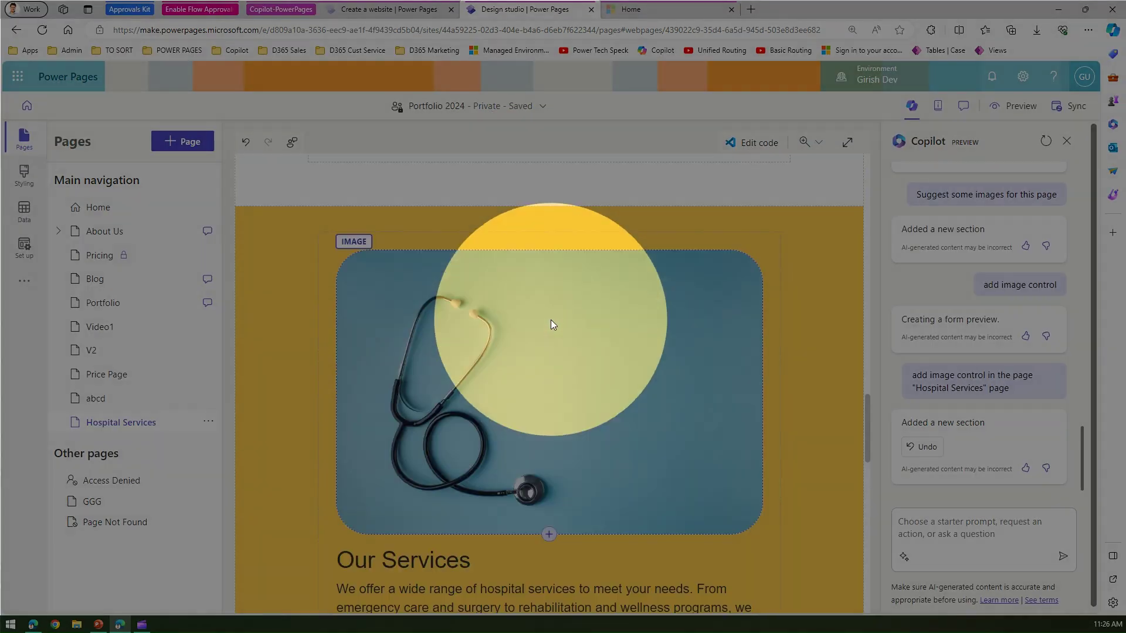
pyautogui.scroll(-10, 525, 400)
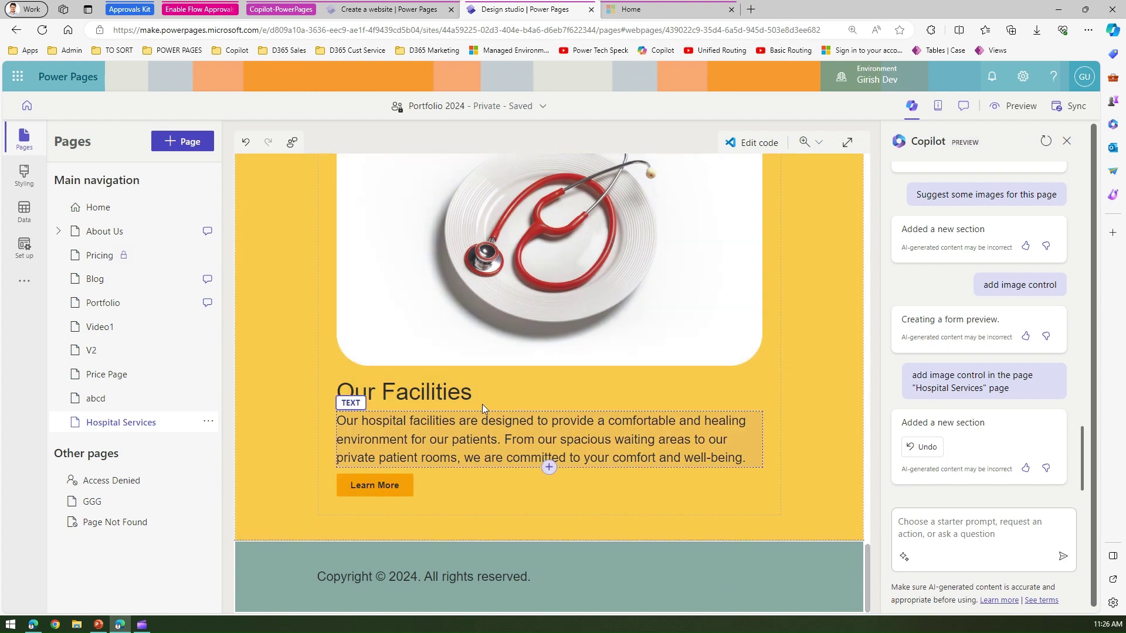
pyautogui.click(391, 425)
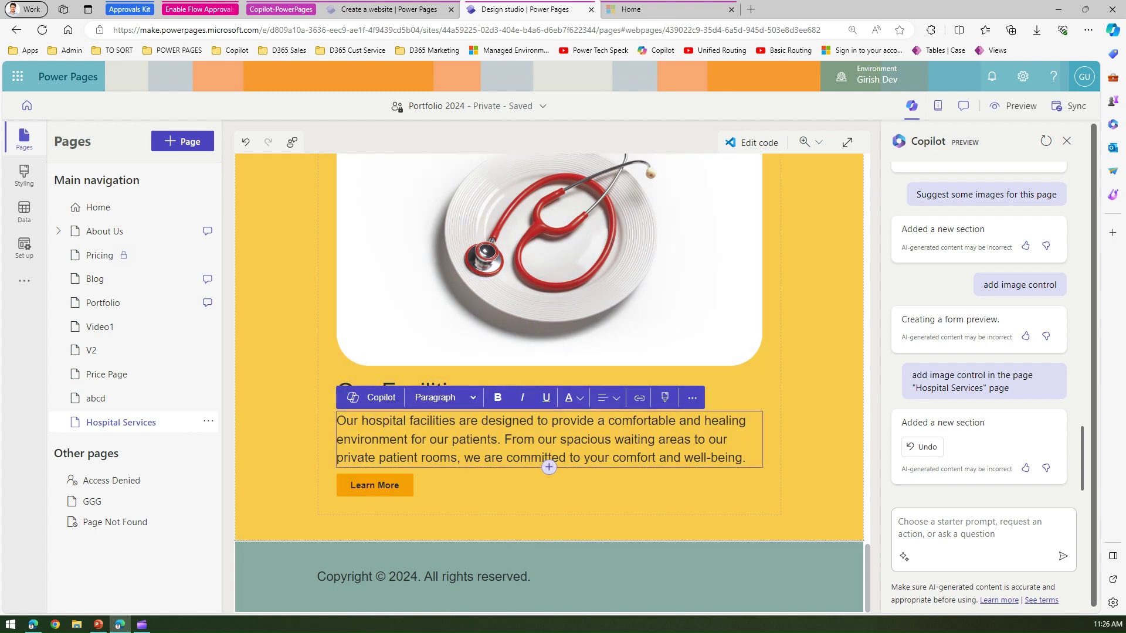
pyautogui.click(582, 138)
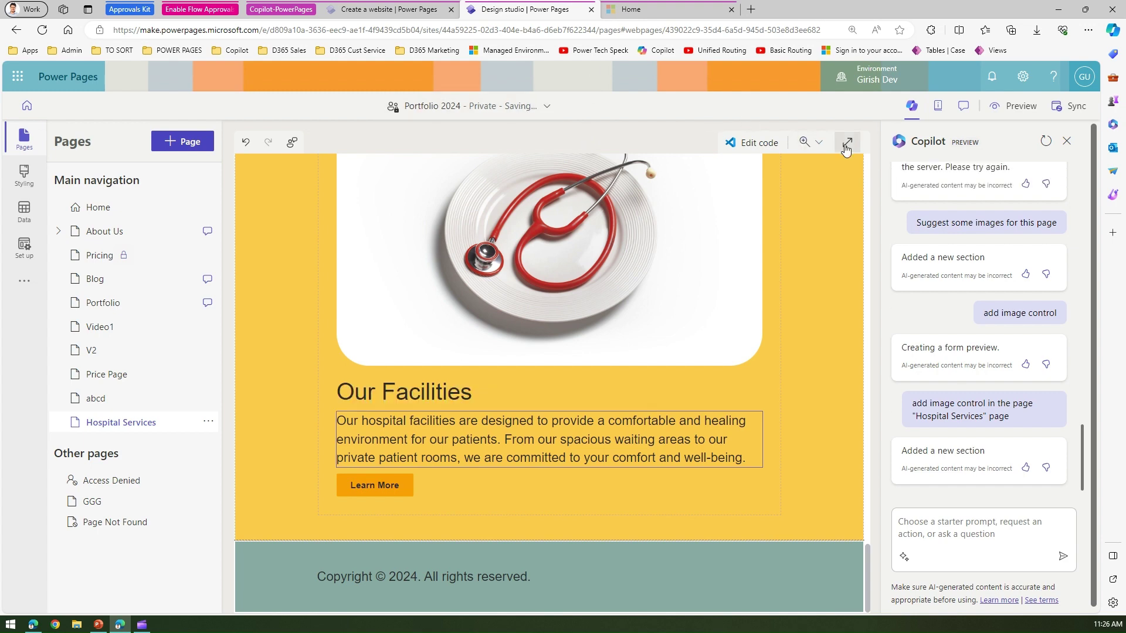
# - Open the Hospital Services page code in Visual Studio Code for the Web via Edit code
pyautogui.click(758, 144)
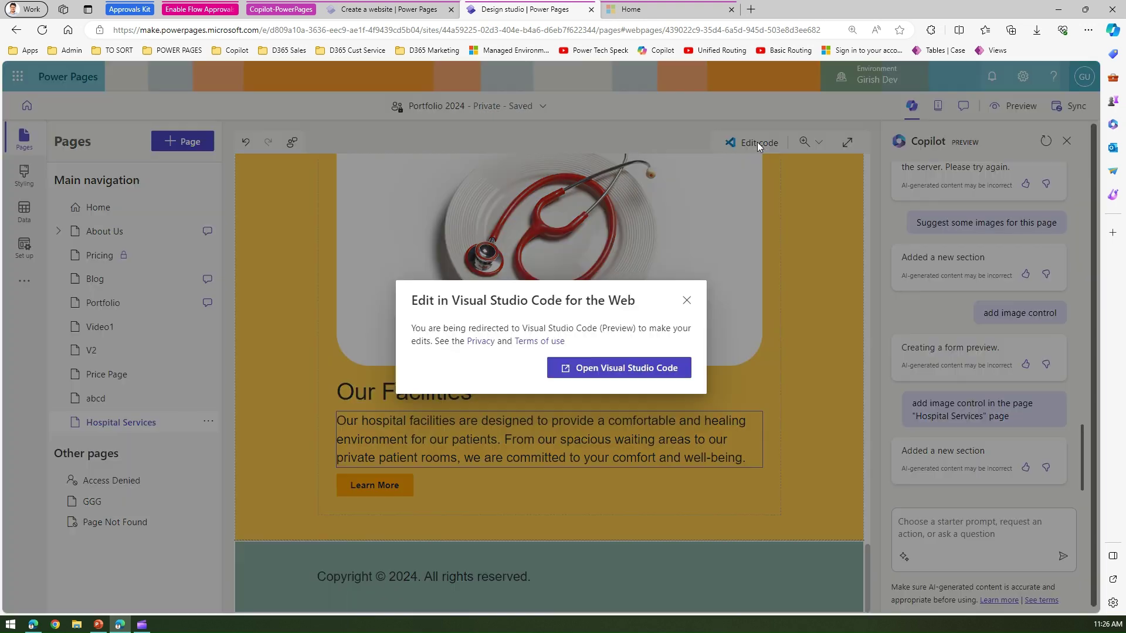
pyautogui.click(639, 373)
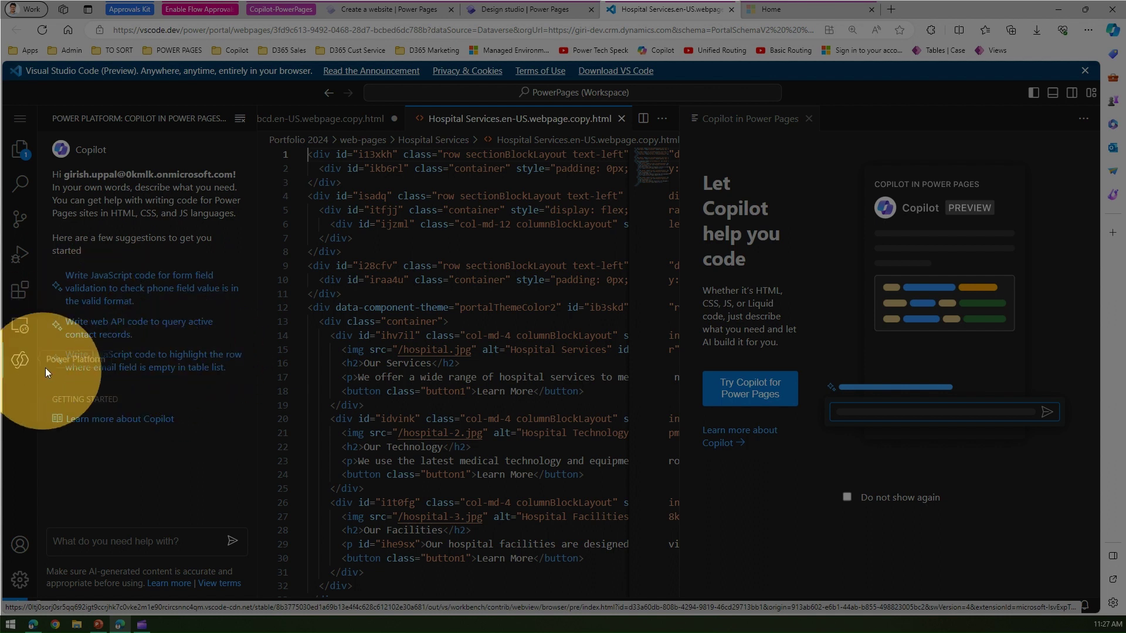
# - Insert Copilot's jQuery that highlights table rows with empty email fields at the top of the file
pyautogui.click(124, 360)
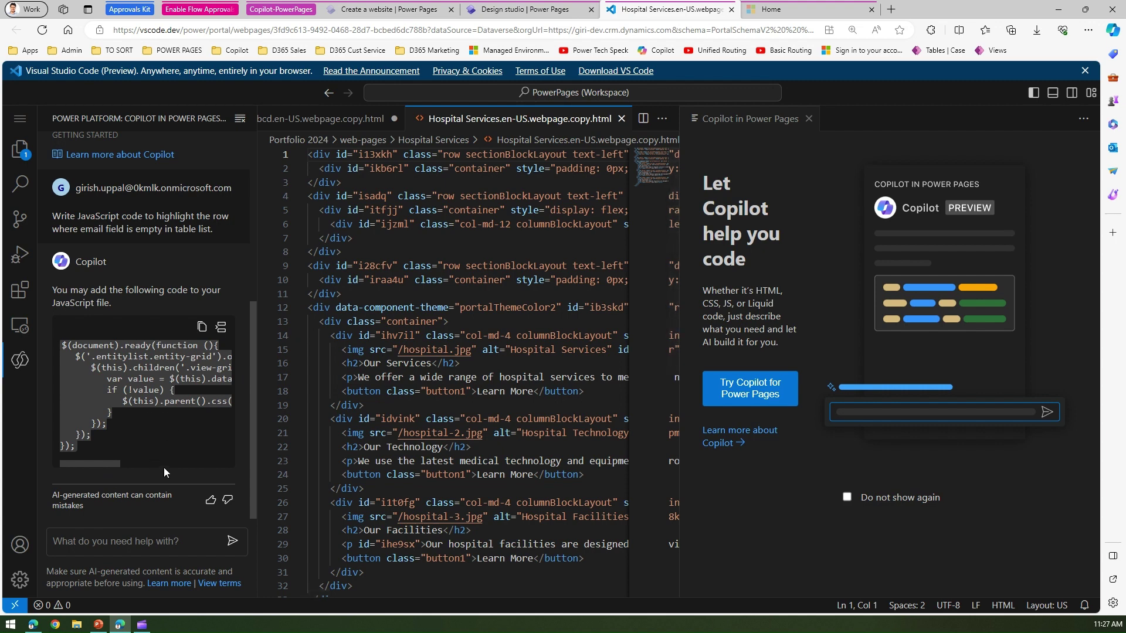
pyautogui.click(221, 327)
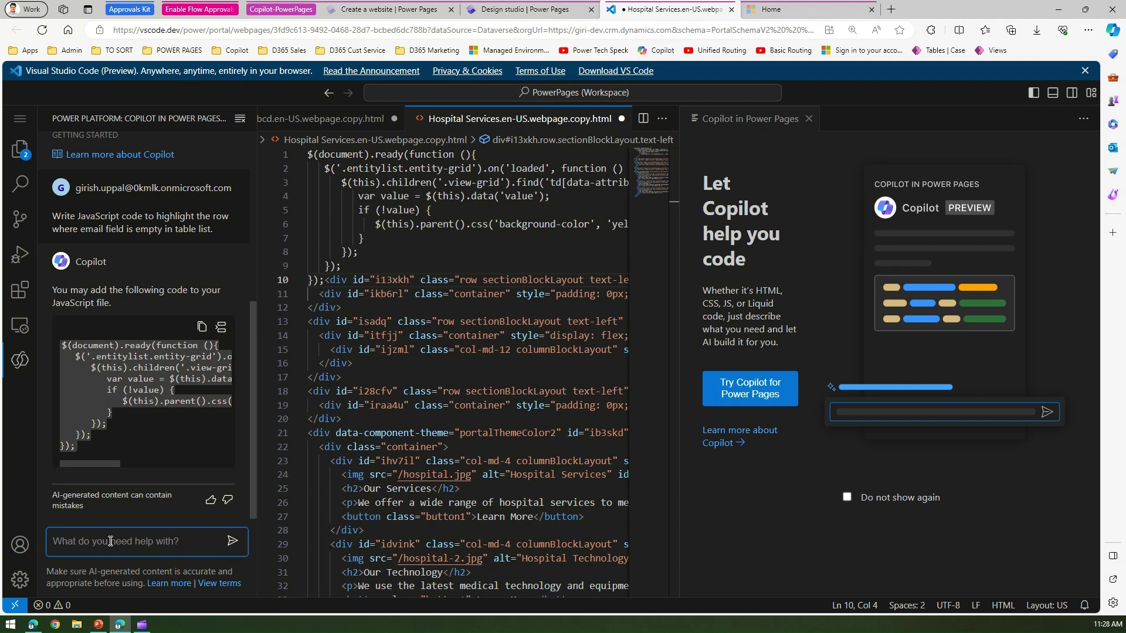
# - Ask Copilot for 'Javascript code for email field validation' and select the generated code
pyautogui.write('Javascript')
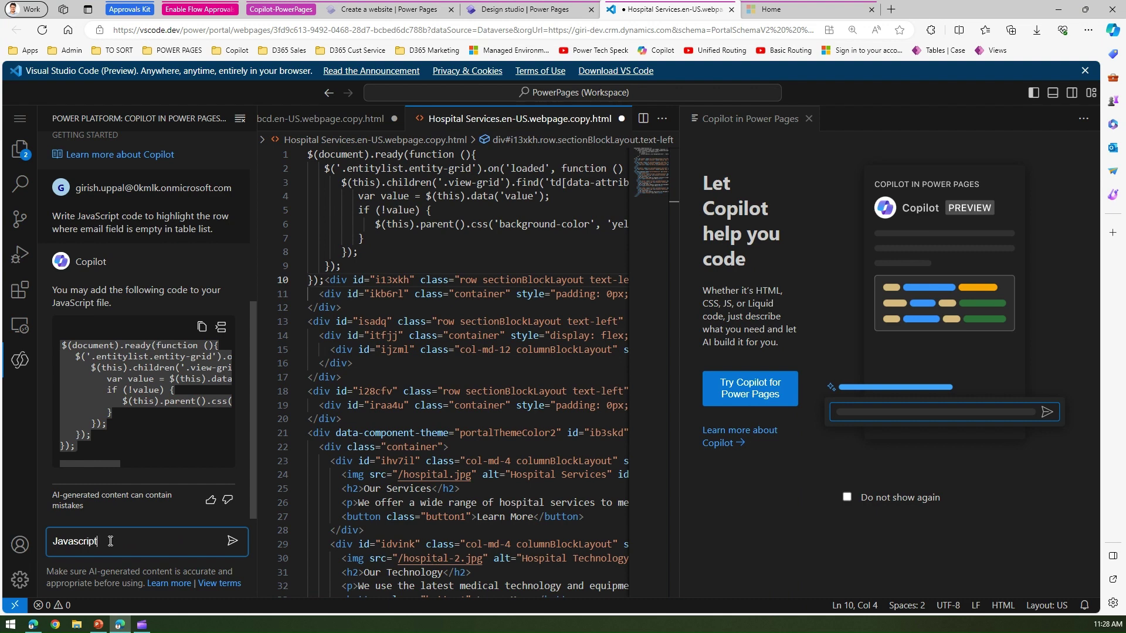
pyautogui.write(' code for email field validation')
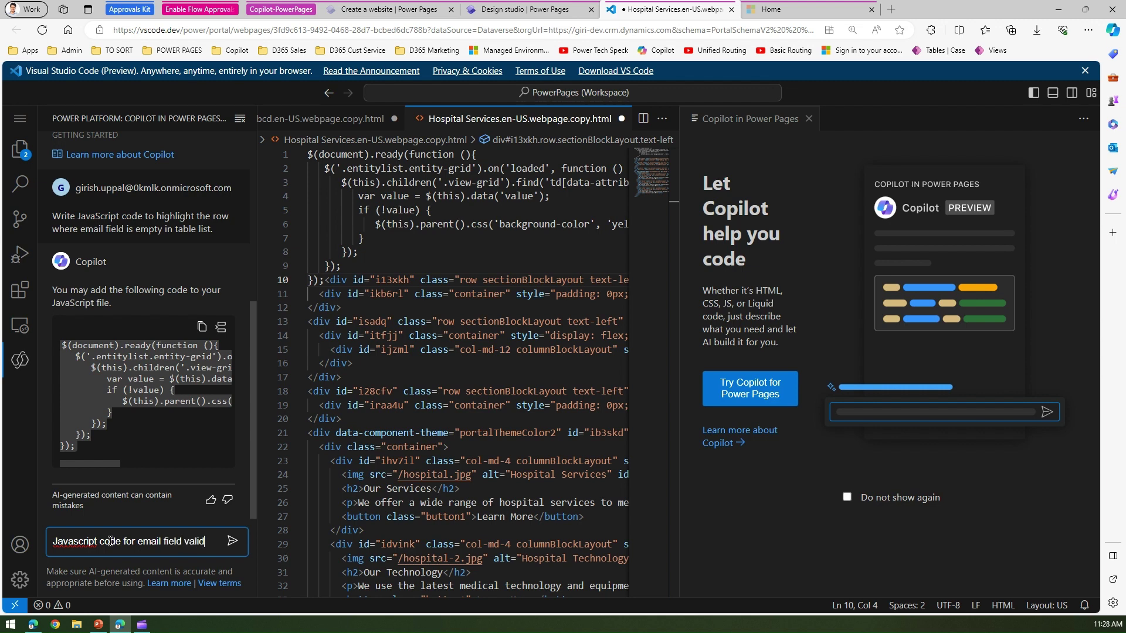
pyautogui.press('Return')
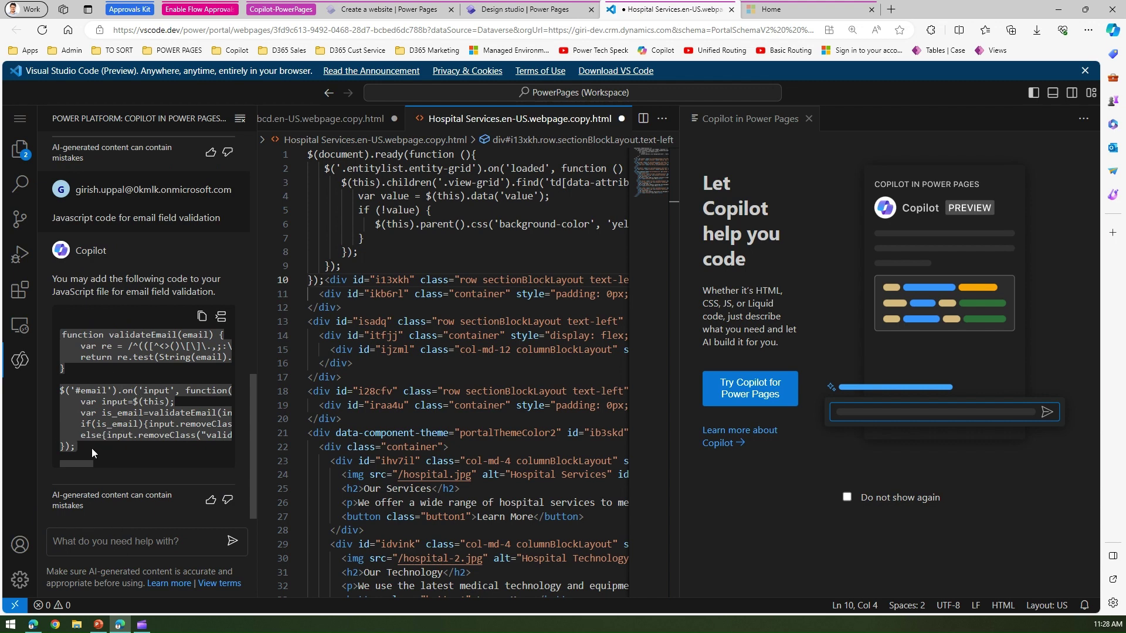
pyautogui.moveTo(92, 448); pyautogui.dragTo(58, 336)
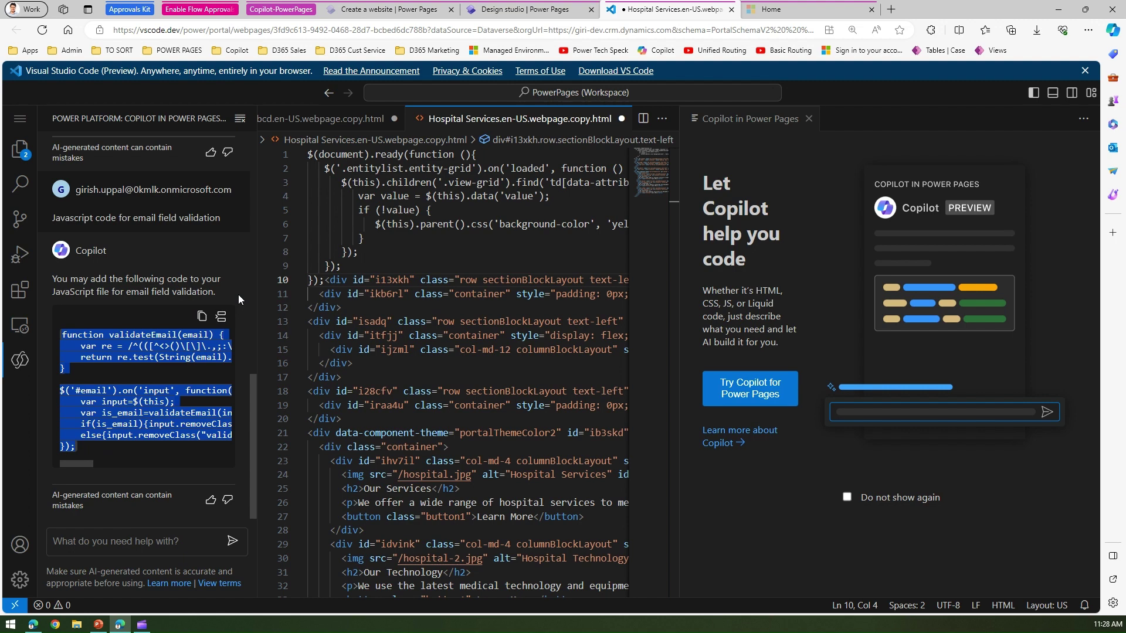
pyautogui.click(473, 241)
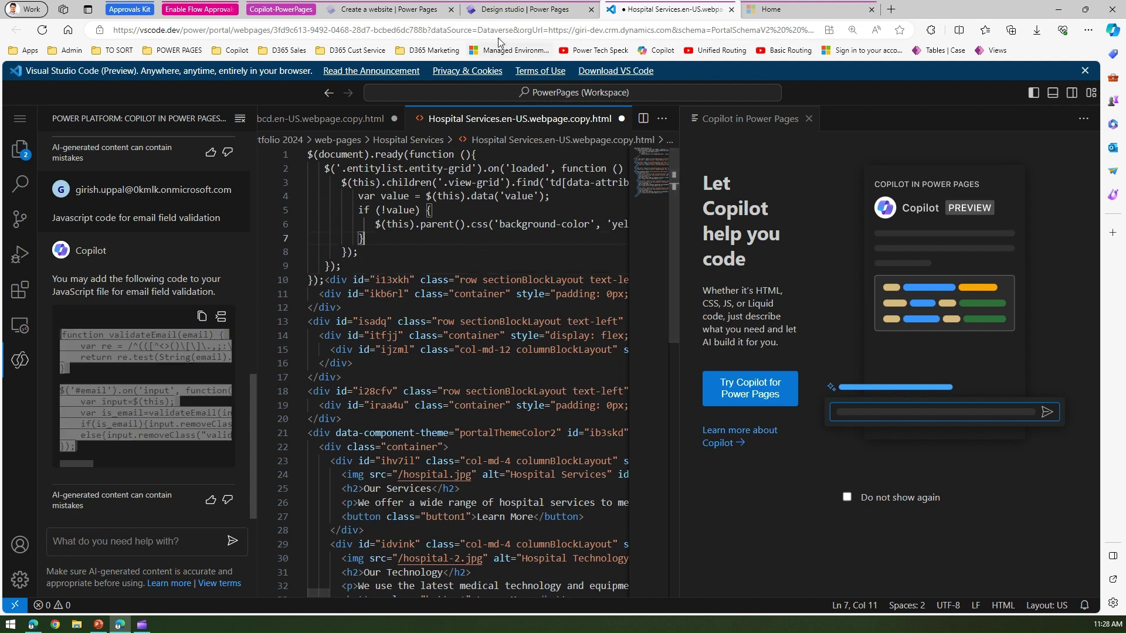
# - Switch back to the Power Pages design studio browser tab
pyautogui.click(513, 9)
pyautogui.click(405, 9)
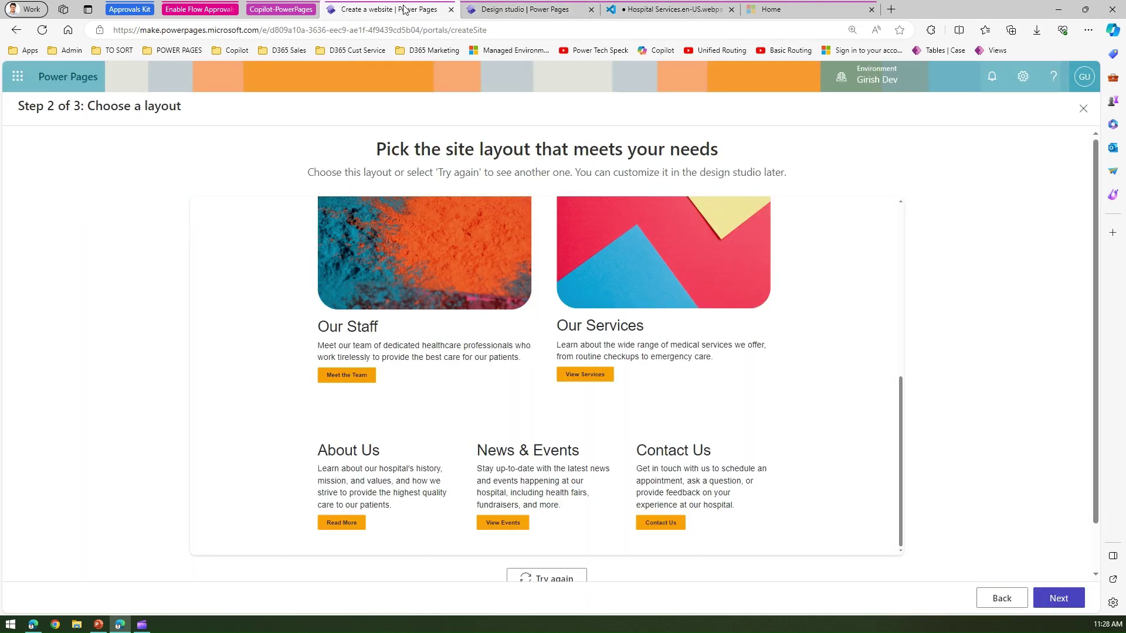
pyautogui.click(489, 10)
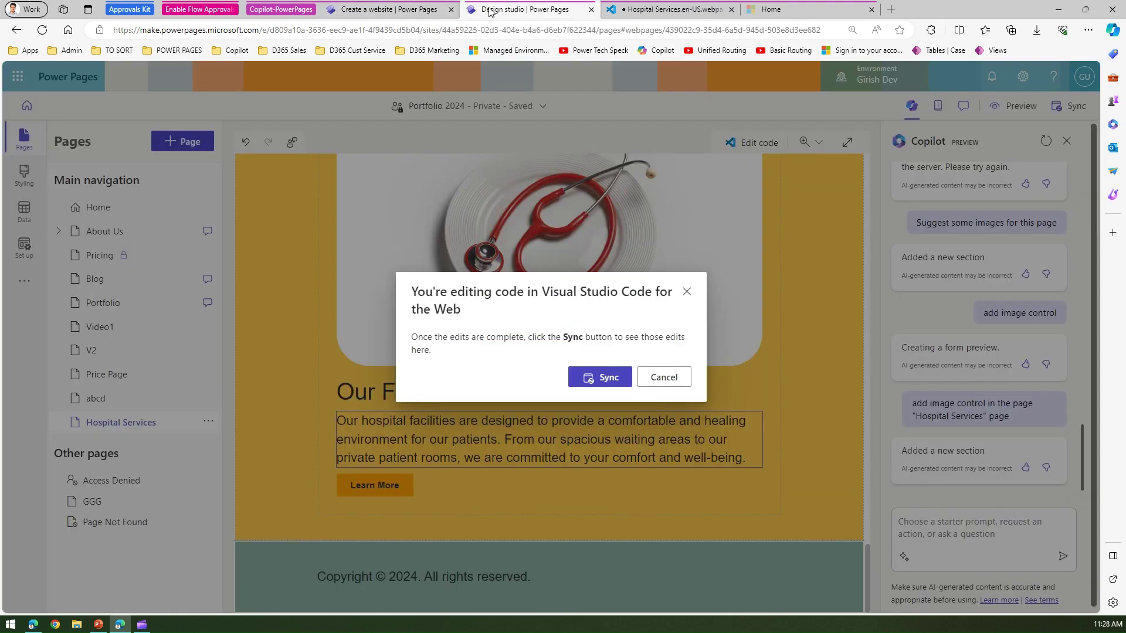